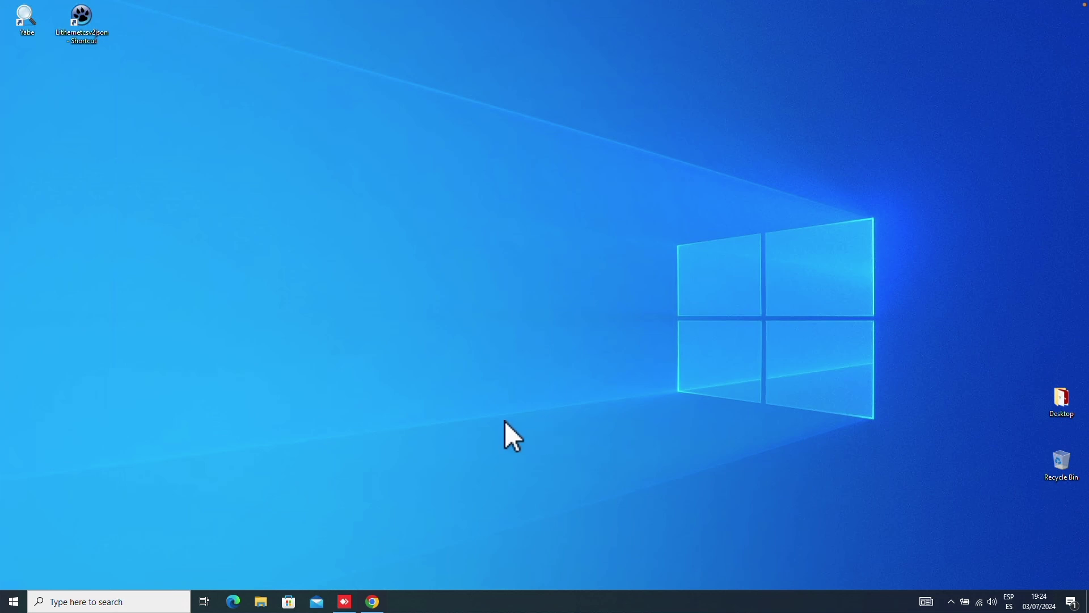
Examine the Modbus TCP export settings and the exported variables with their holding register addresses in the Adquio admin page
left_click(374, 602)
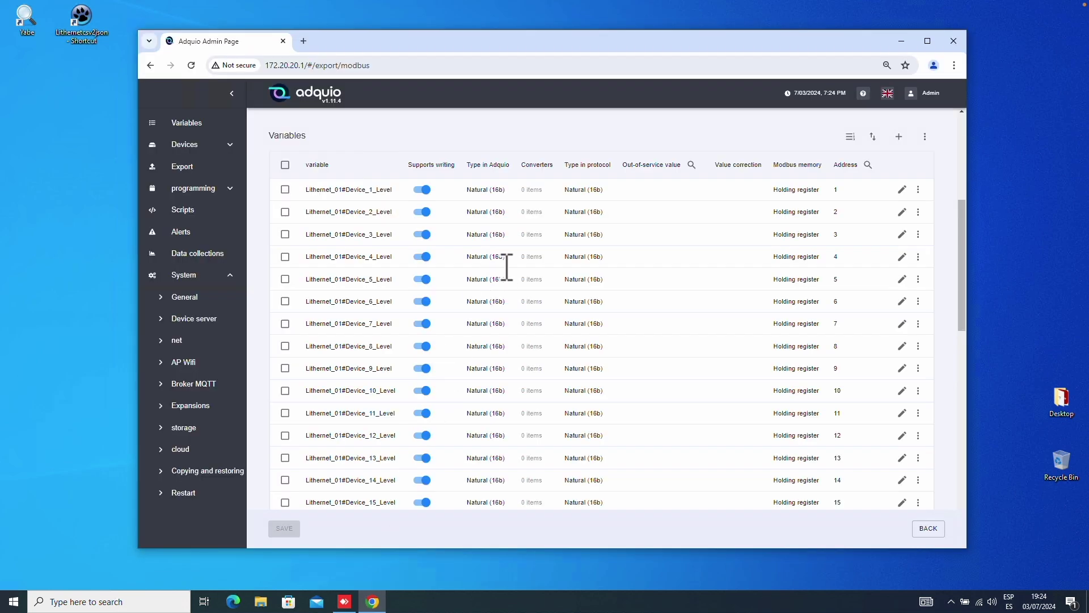
scroll(454, 295, "up", 4)
scroll(457, 295, "up", 1)
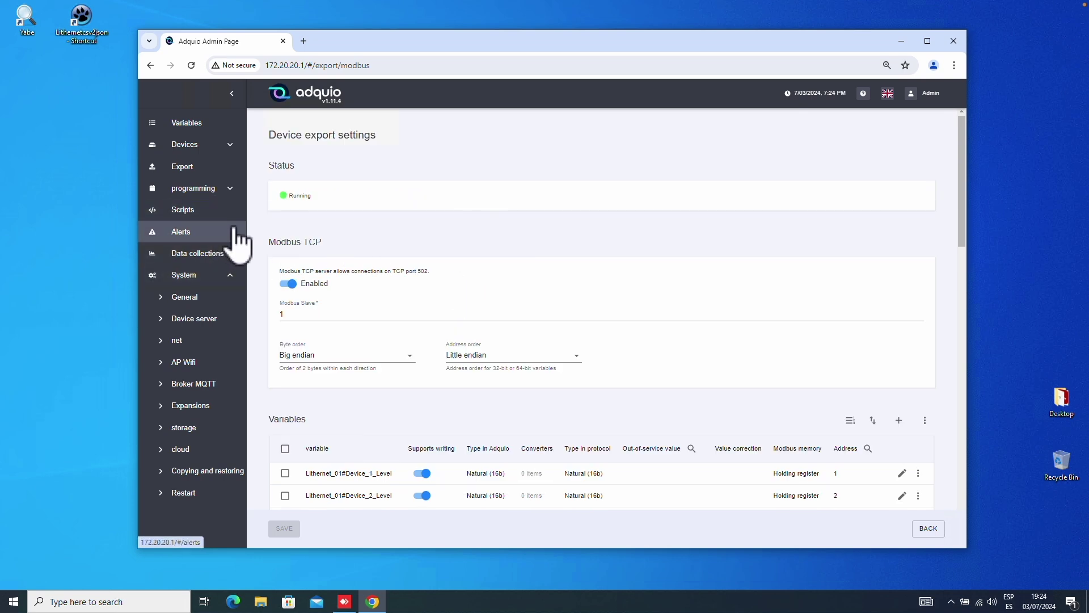
left_click(196, 166)
scroll(632, 312, "down", 8)
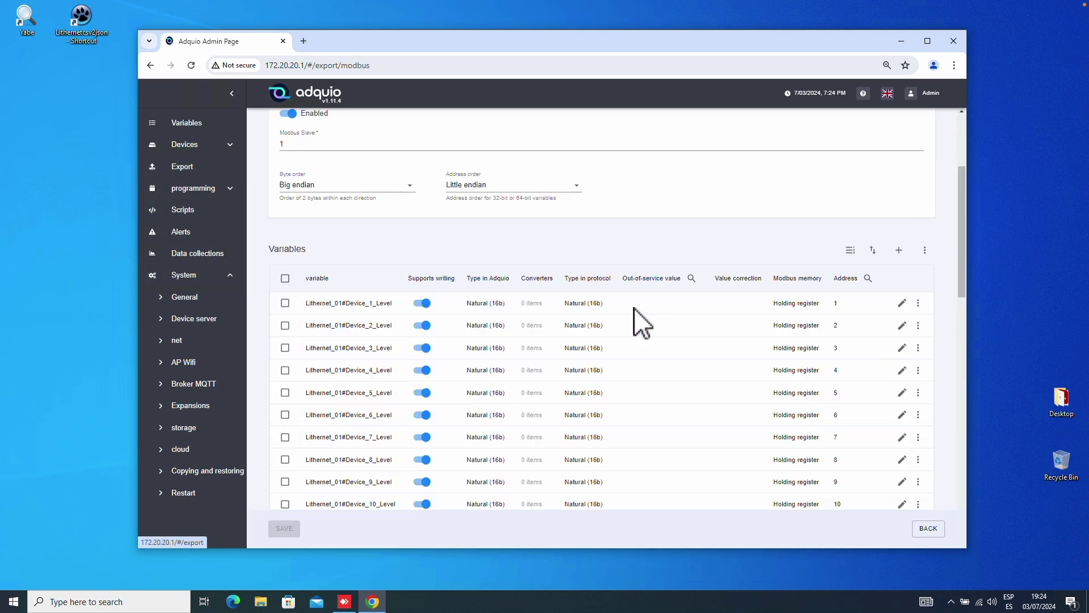
scroll(687, 283, "up", 5)
scroll(658, 280, "up", 1)
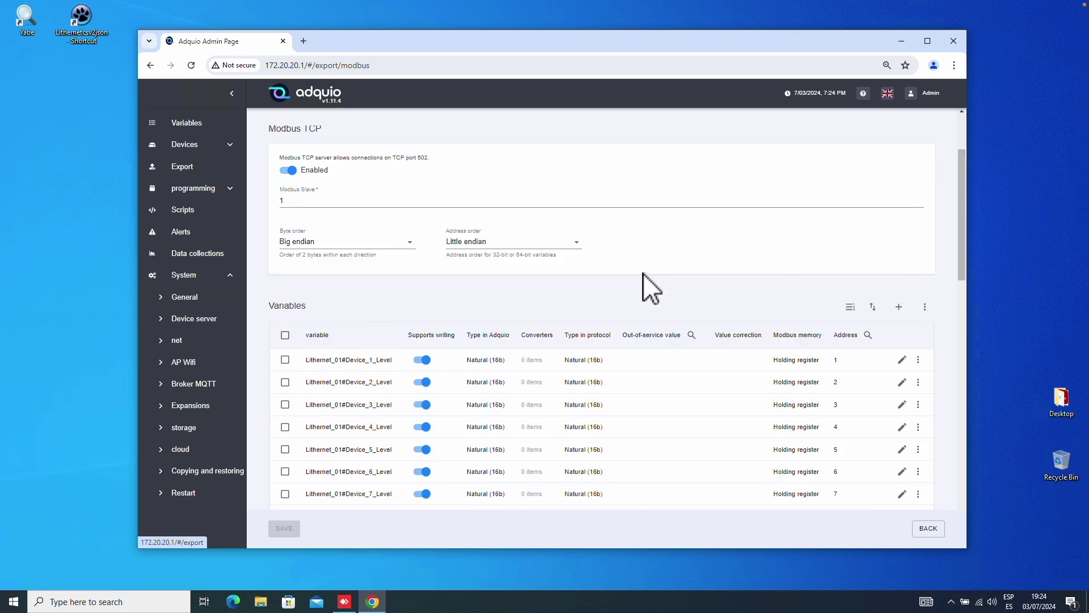
scroll(651, 301, "down", 2)
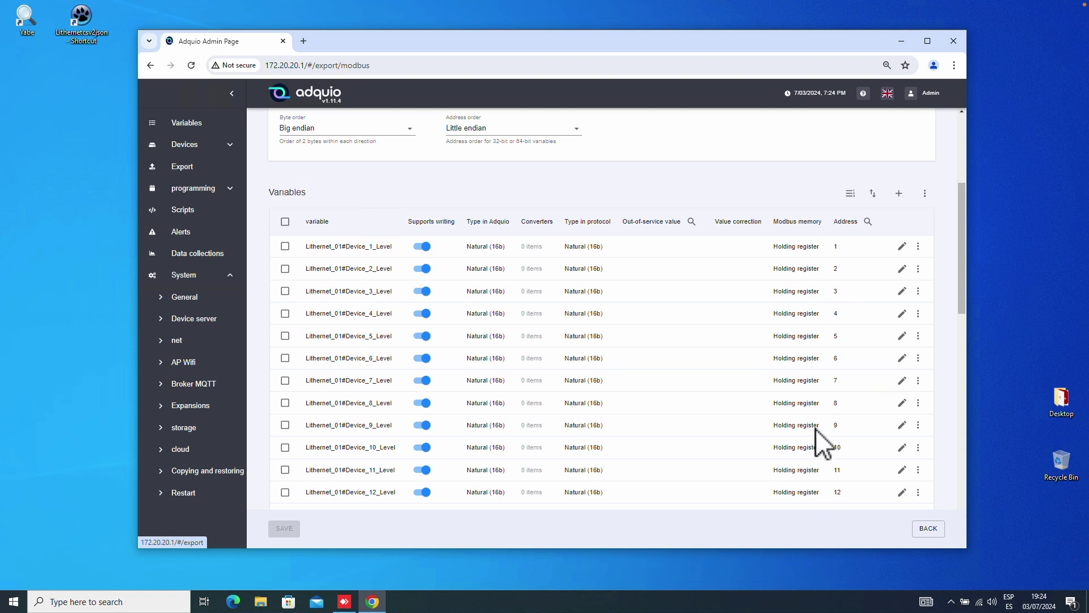
Switch to AnyDesk, connect to the recent adquio remote device, and enter its AnyDesk password
left_click(345, 601)
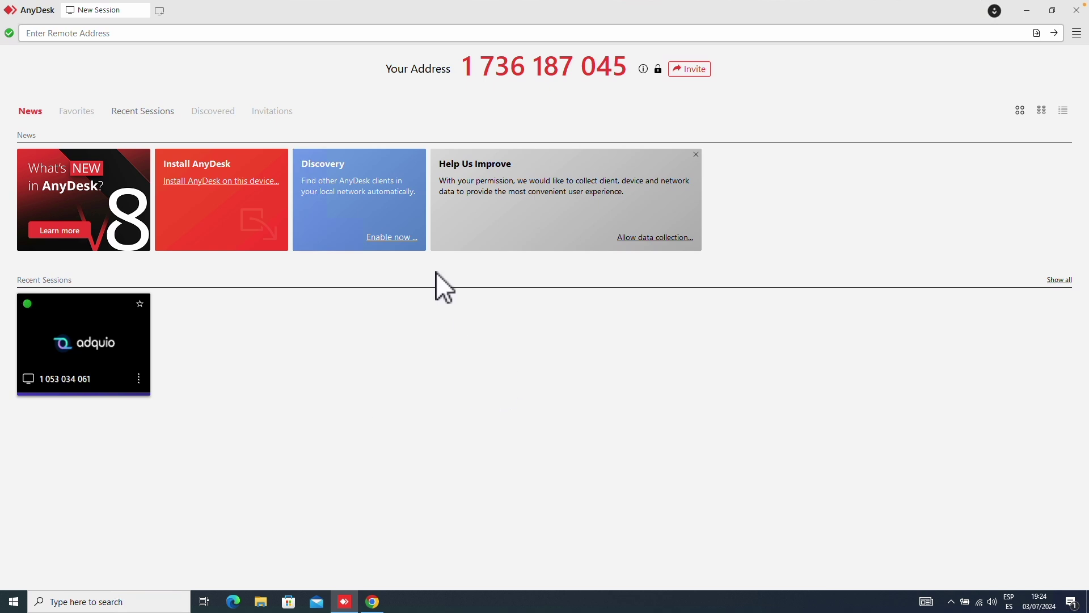
left_click(85, 356)
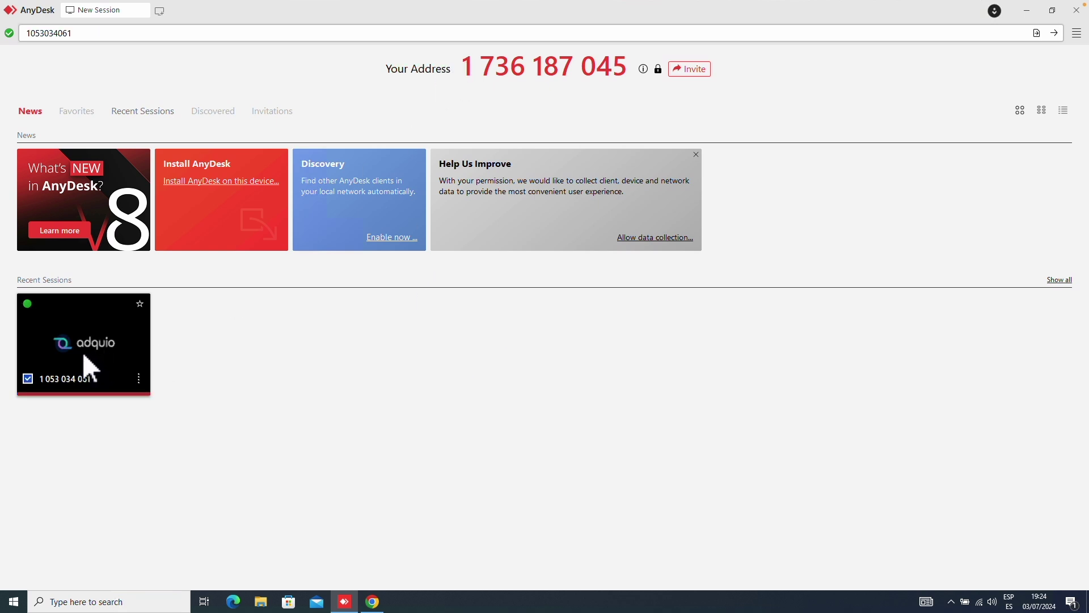
double_click(83, 356)
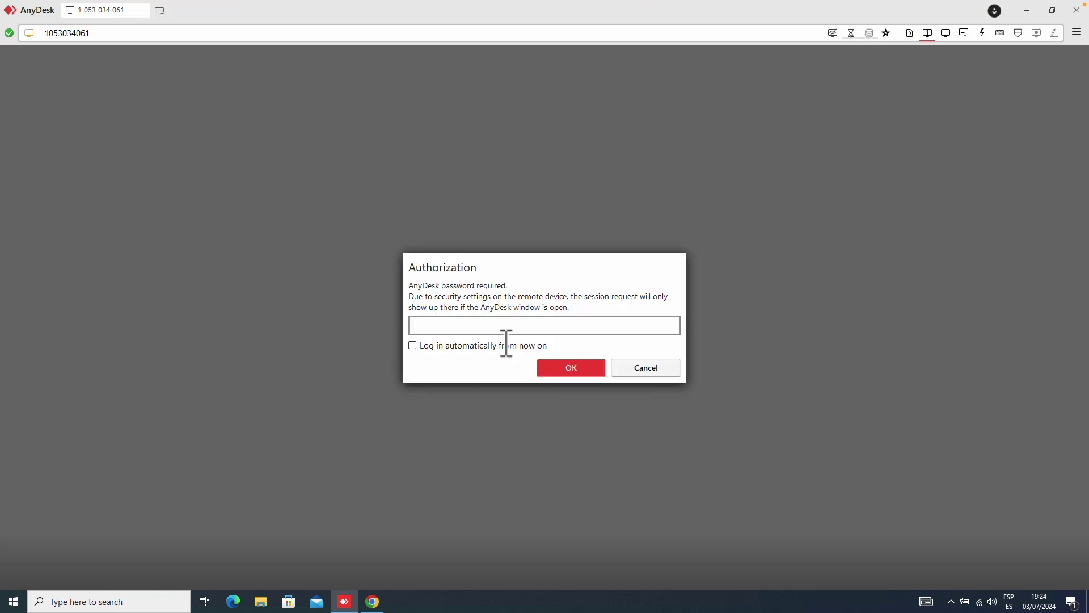
type("**********")
key("Return")
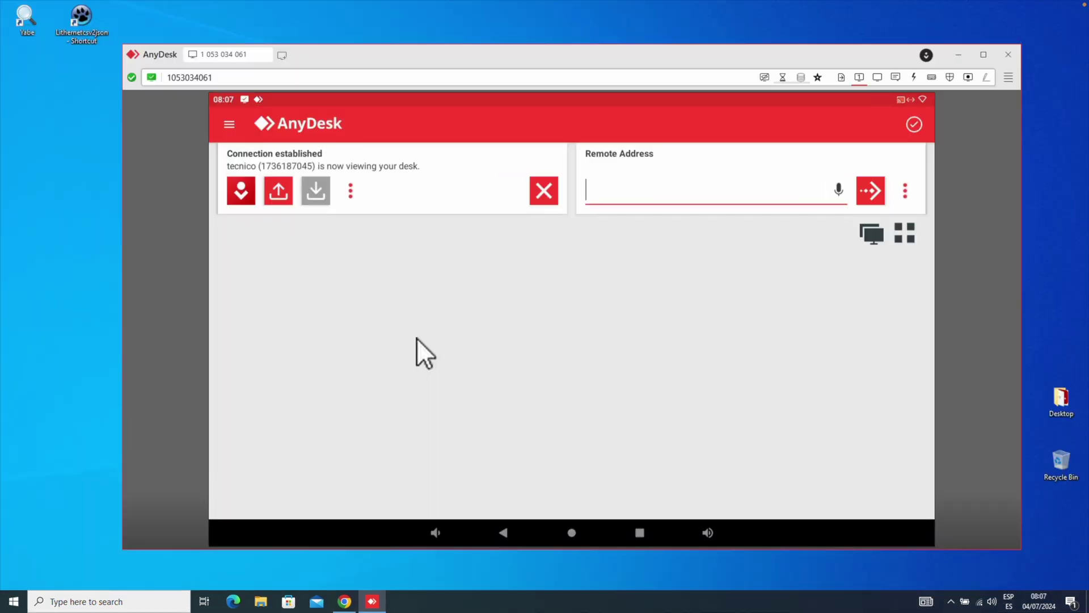
Bring up Virtuino on the remote device and start a new Modbus TCP/IP connection in its server settings
left_click(640, 533)
left_click(631, 444)
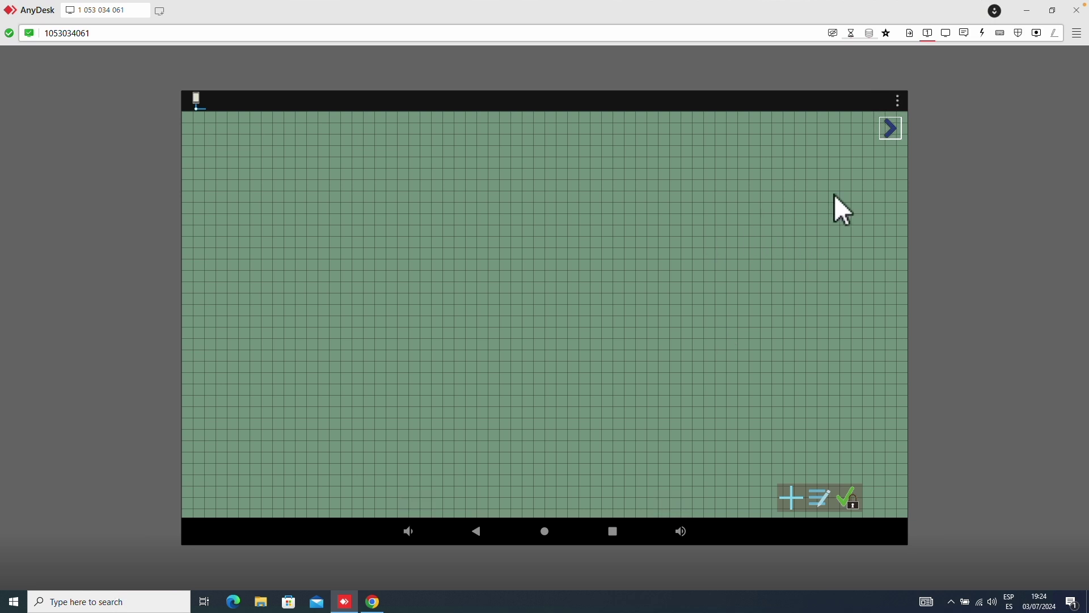
left_click(898, 99)
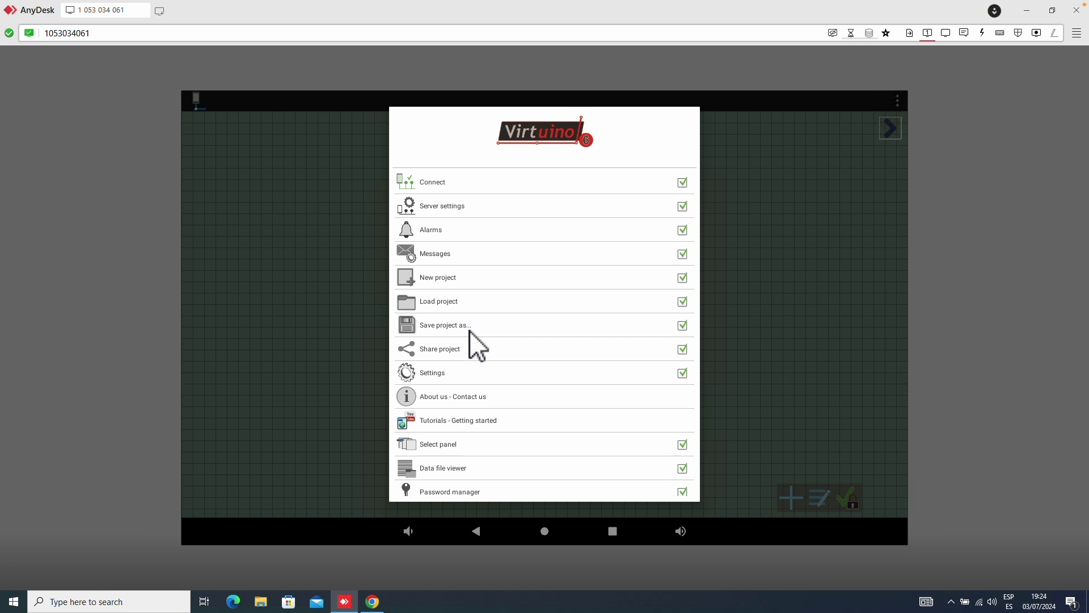
left_click(454, 206)
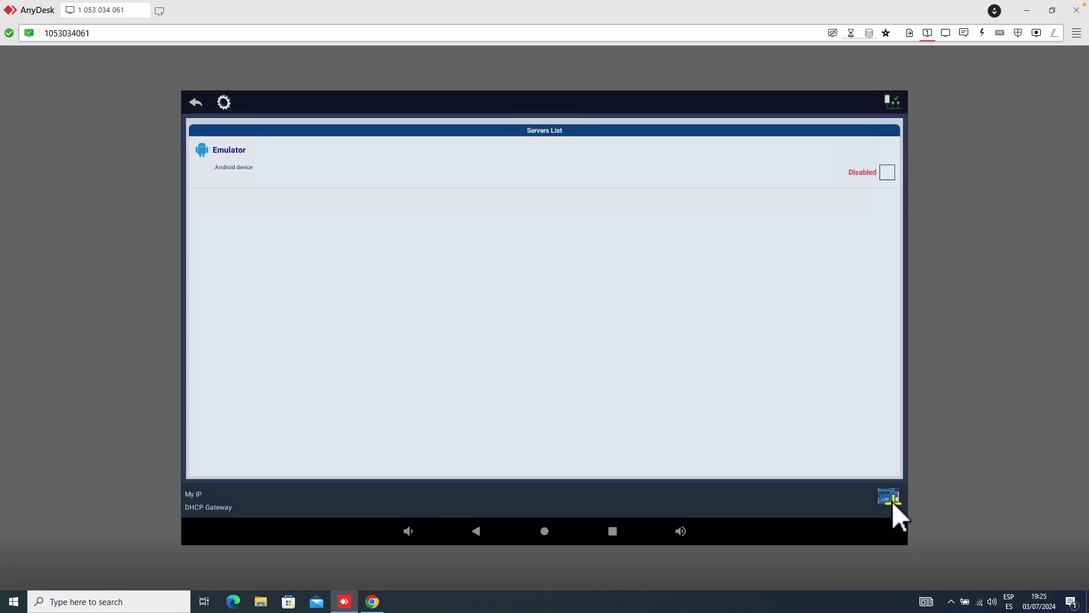
left_click(891, 498)
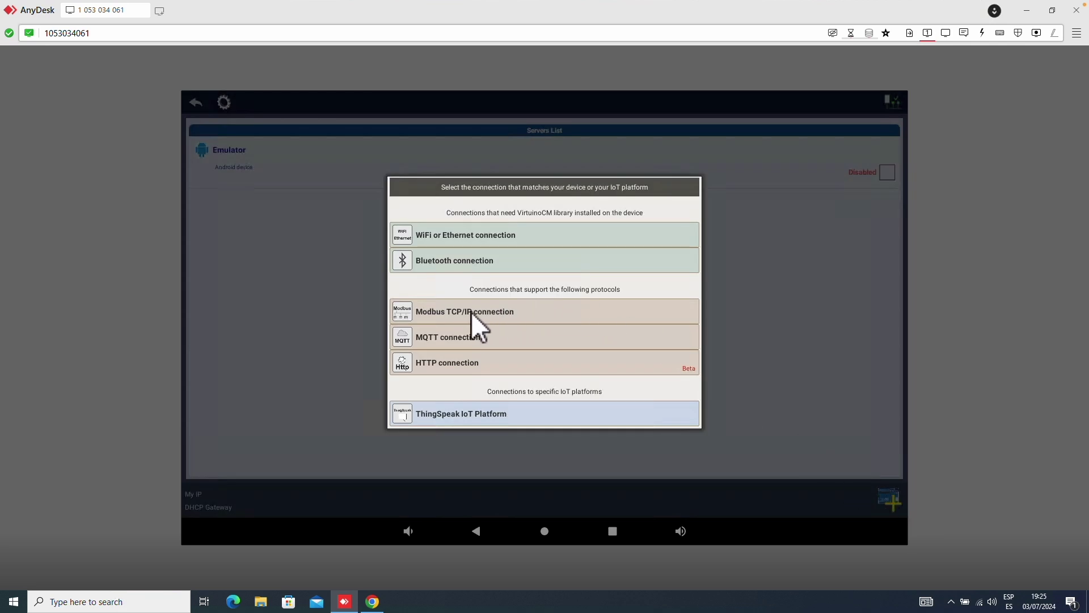
left_click(461, 311)
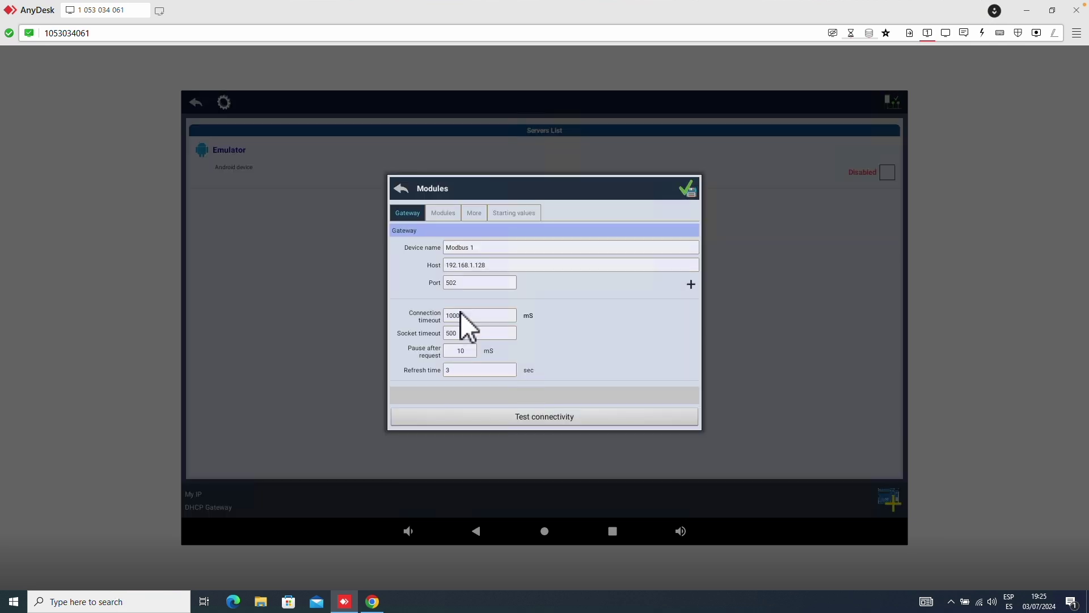
Replace the Modbus gateway's device name with Adquio Lite
left_click(478, 246)
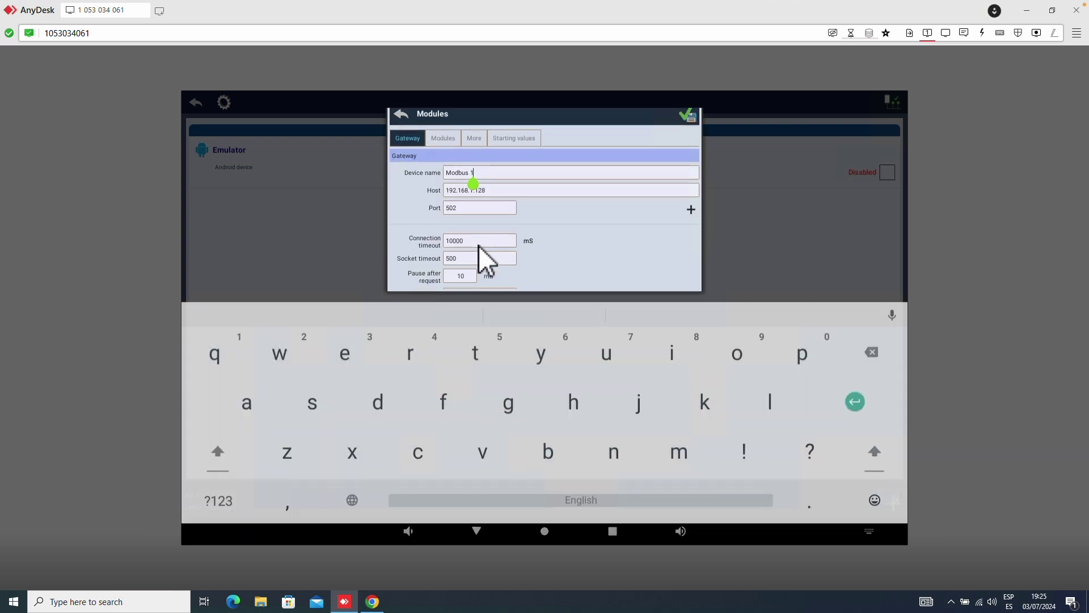
key("BackSpace")
key("BackSpace")
key("BackSpace")
key("BackSpace")
key("BackSpace")
key("BackSpace")
key("BackSpace")
key("BackSpace")
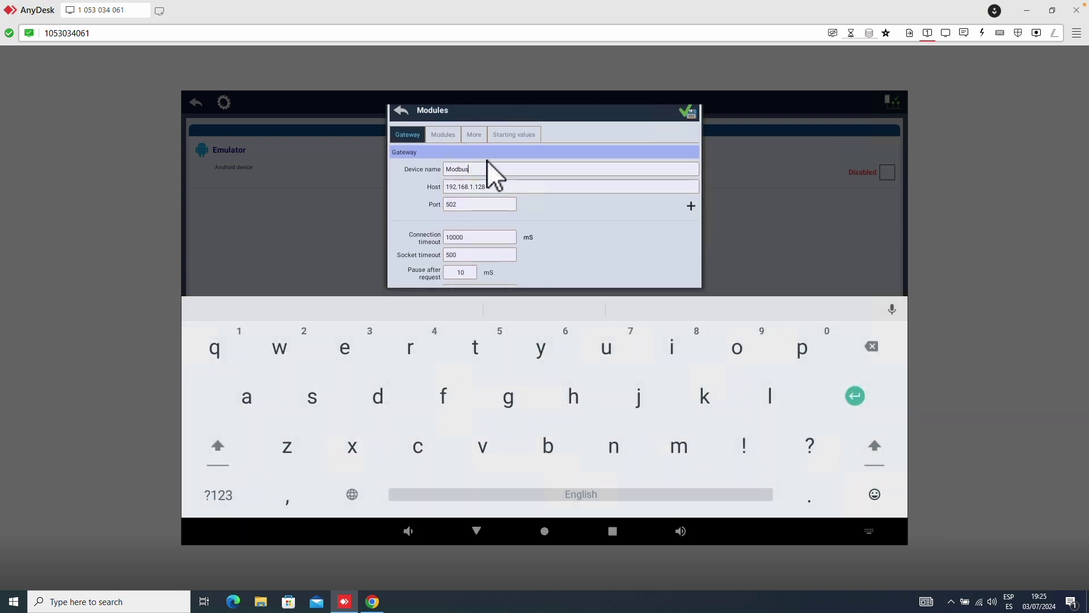
type("Adquio Lite")
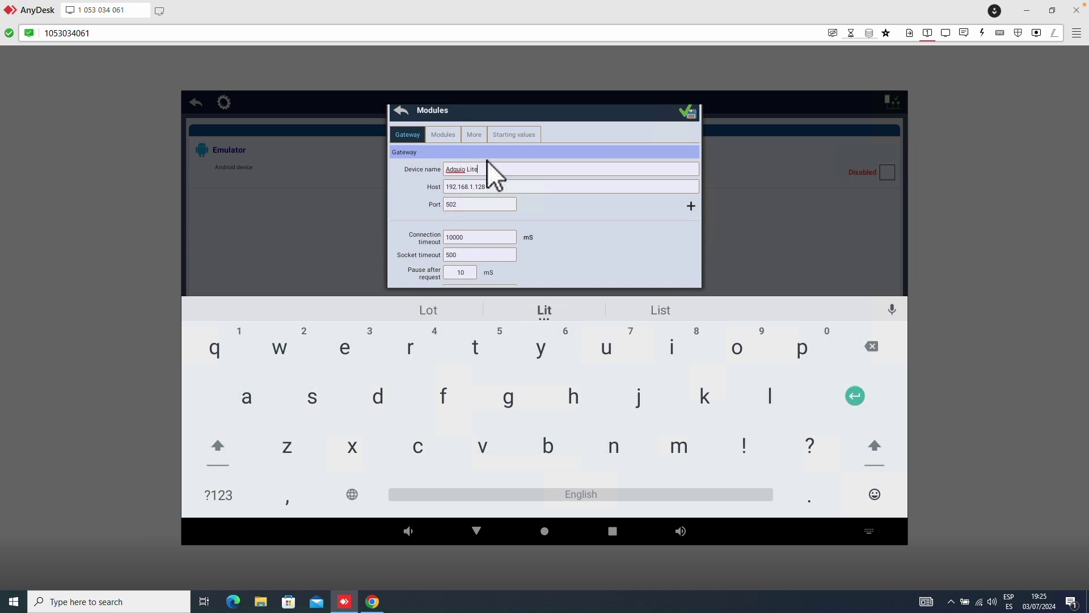
Set the gateway host to 172.20.20.1 and test its connectivity
left_click(499, 186)
type("172.20.20.1")
scroll(518, 212, "down", 2)
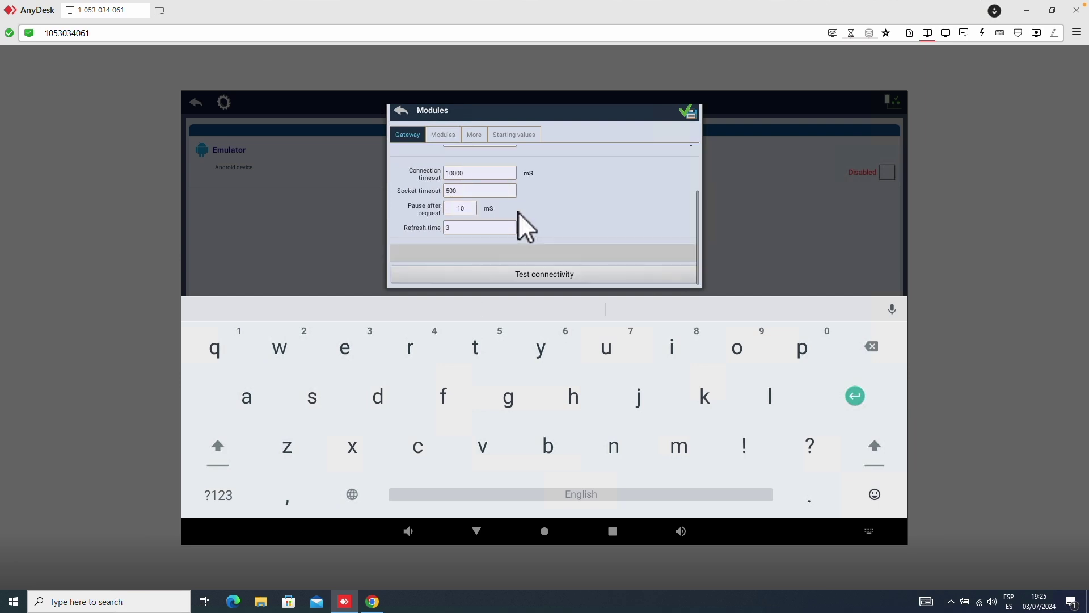
scroll(530, 192, "up", 2)
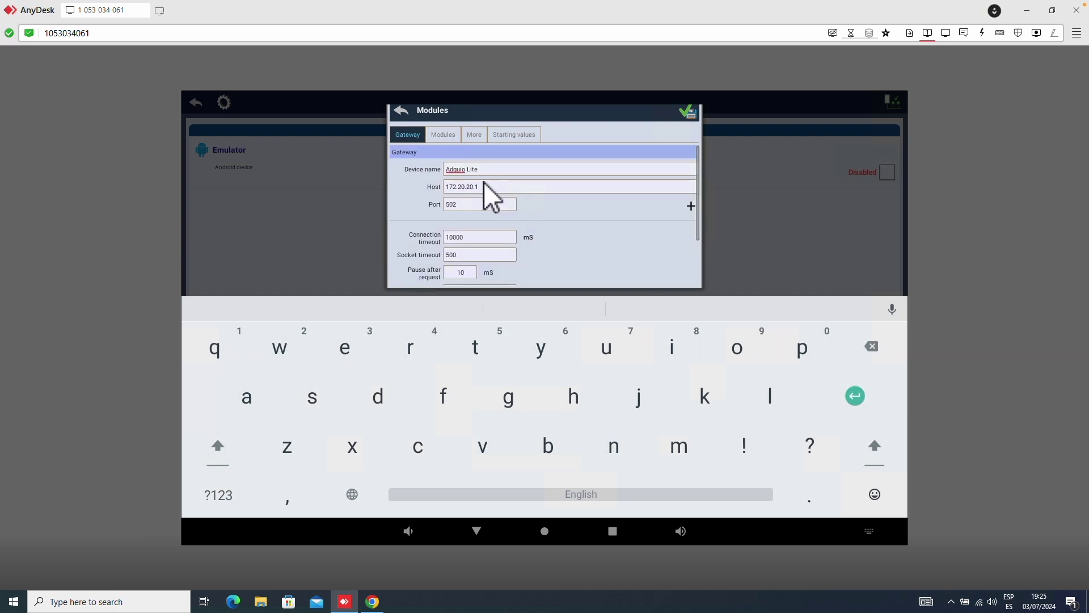
scroll(547, 202, "down", 2)
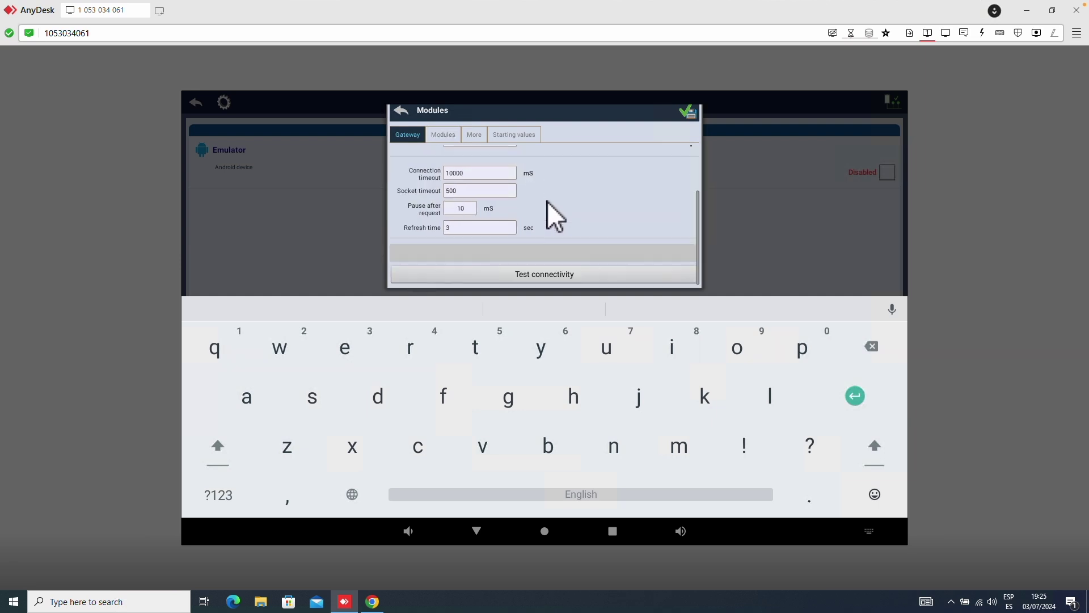
left_click(549, 272)
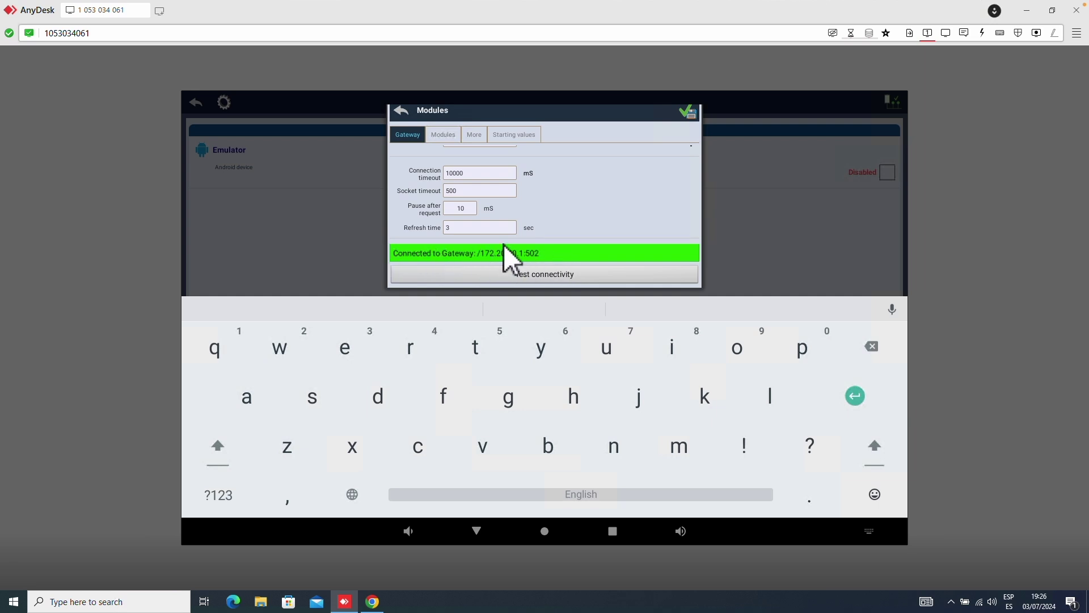
scroll(567, 224, "up", 3)
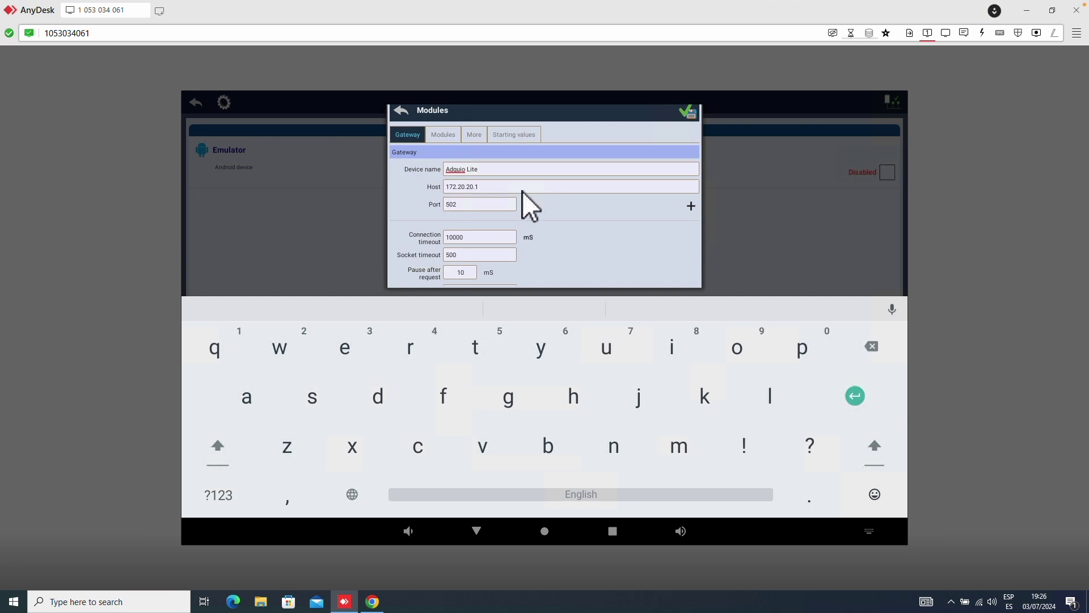
Add a module to the gateway with the friendly name adquio and Unit ID 1
left_click(443, 135)
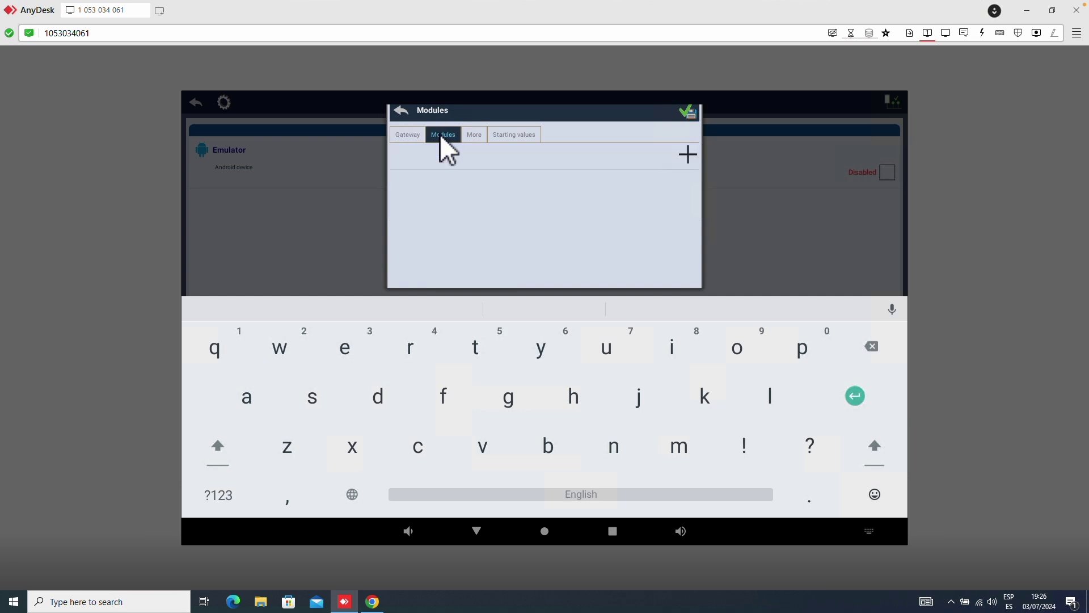
left_click(686, 155)
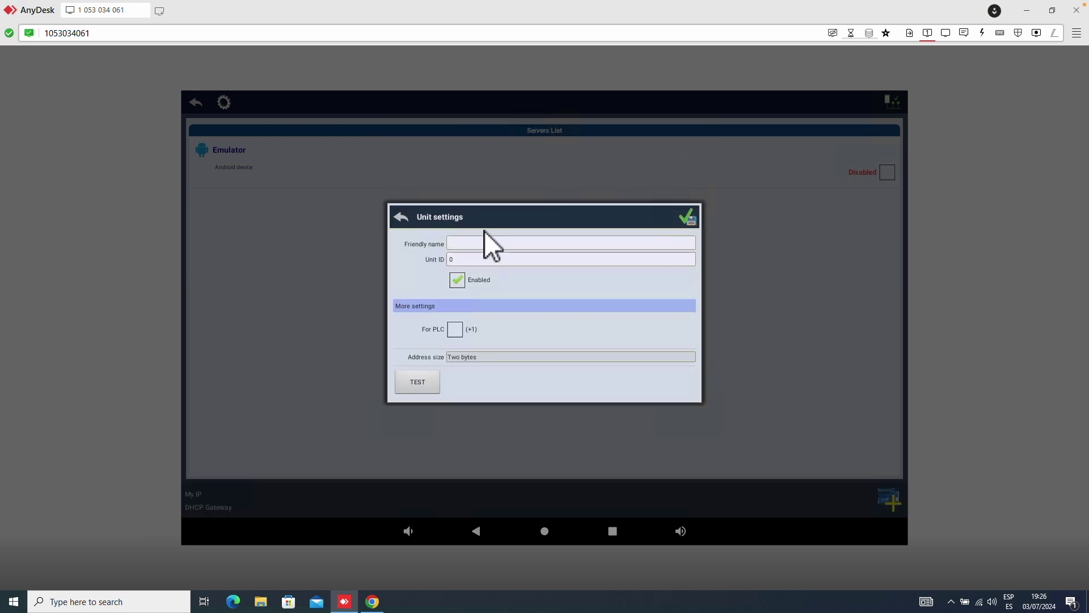
left_click(483, 239)
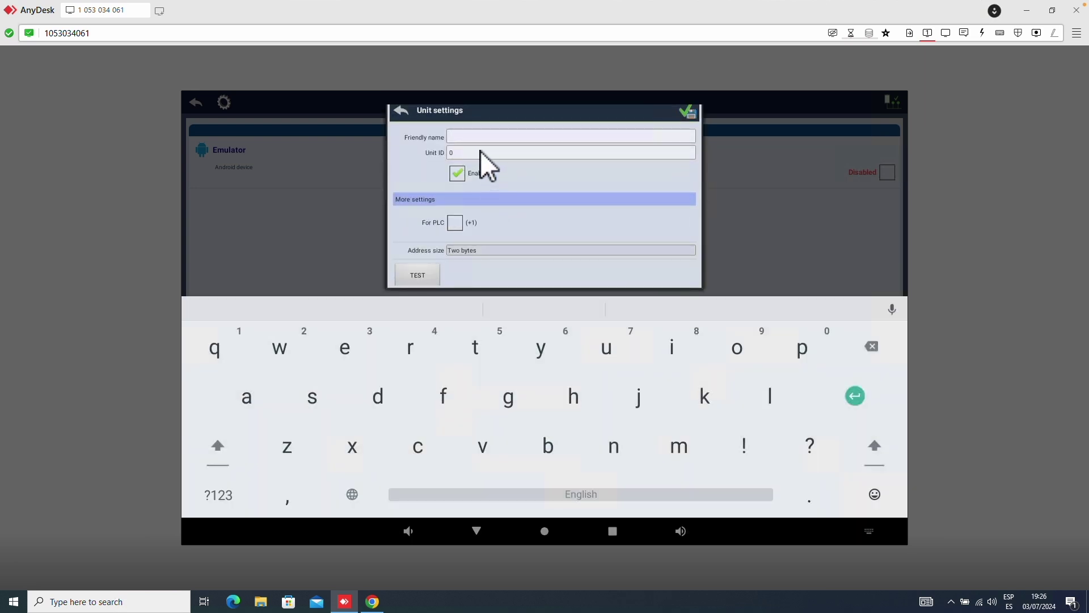
type("adquio")
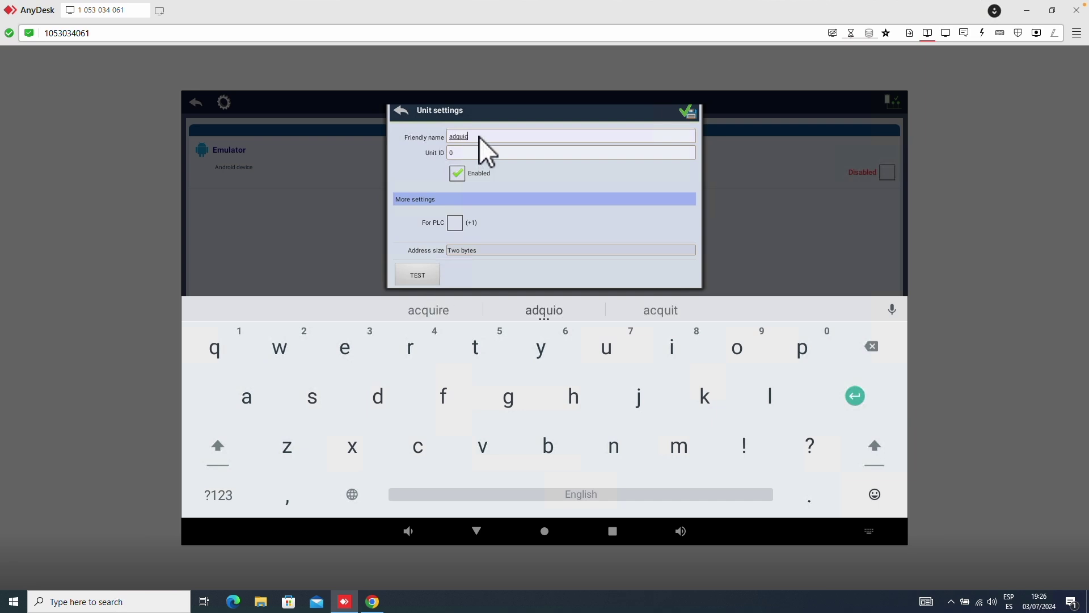
left_click(469, 153)
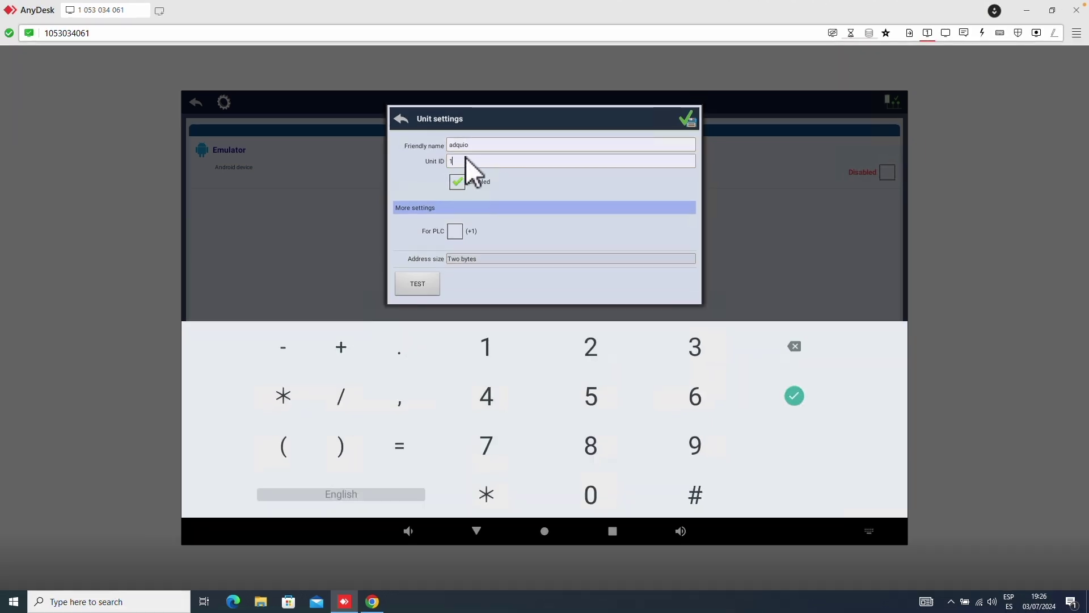
Check the Modbus Slave number in the Adquio admin page in Chrome, then return to the AnyDesk session
left_click(374, 600)
scroll(454, 245, "up", 4)
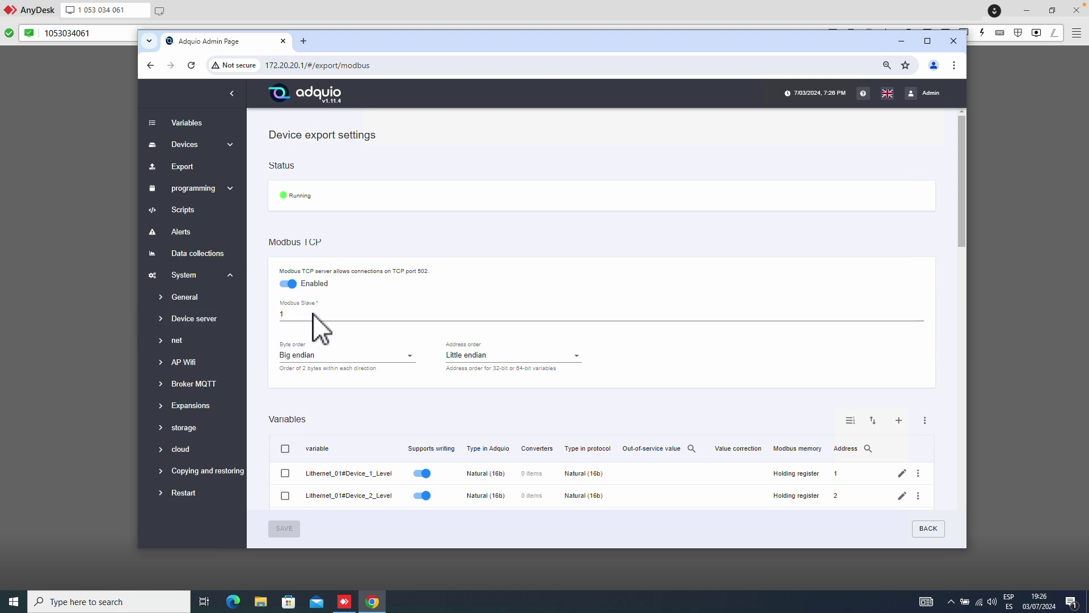
left_click(287, 314)
key("BackSpace")
left_click(350, 575)
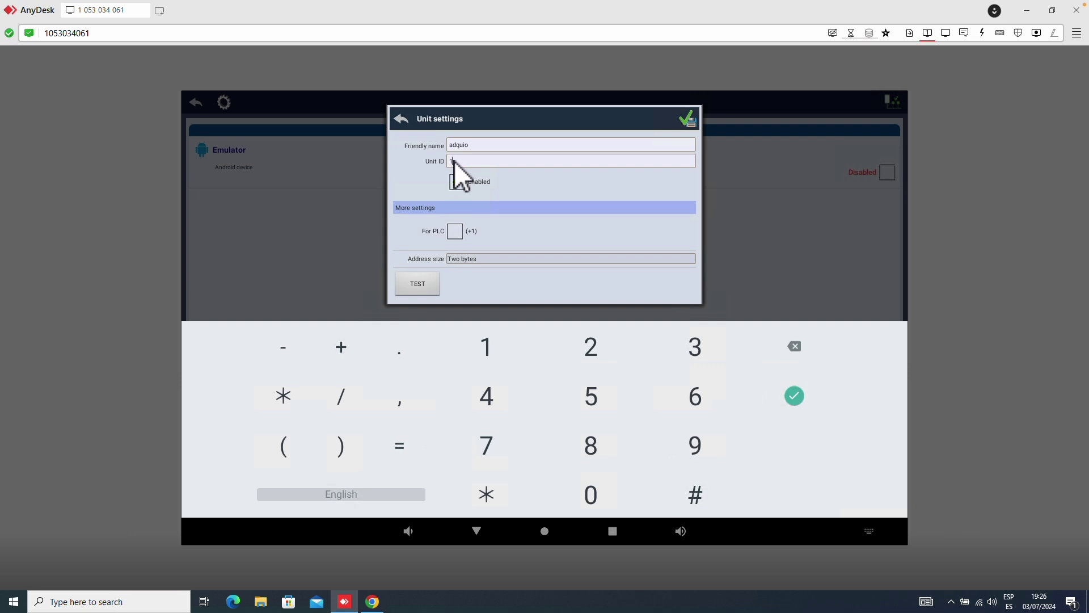
Test the adquio unit's connection with the unit enabled and save the unit settings
left_click(457, 180)
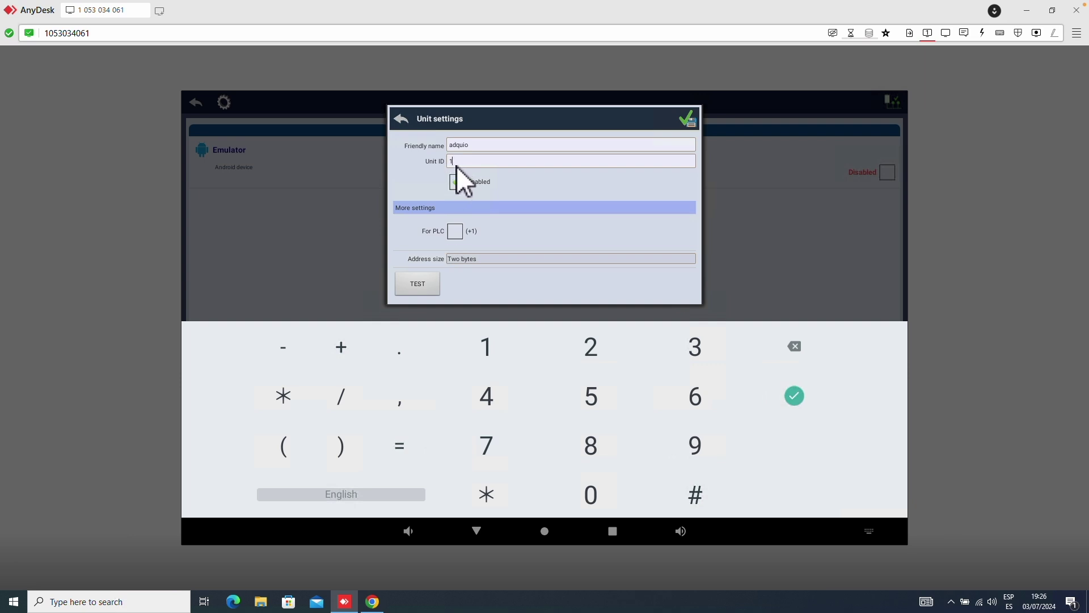
left_click(417, 287)
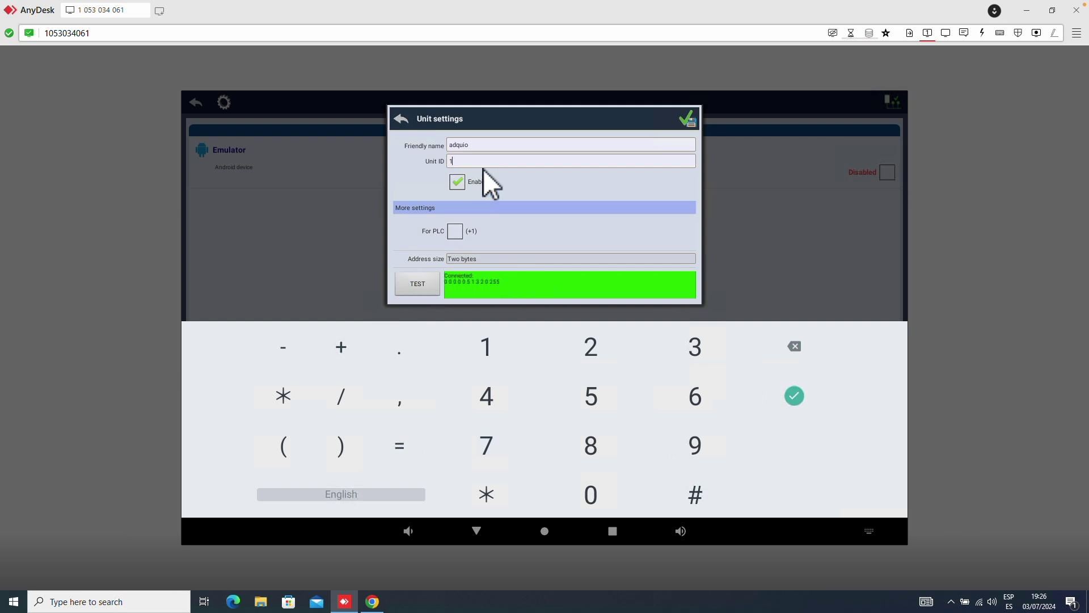
left_click(686, 116)
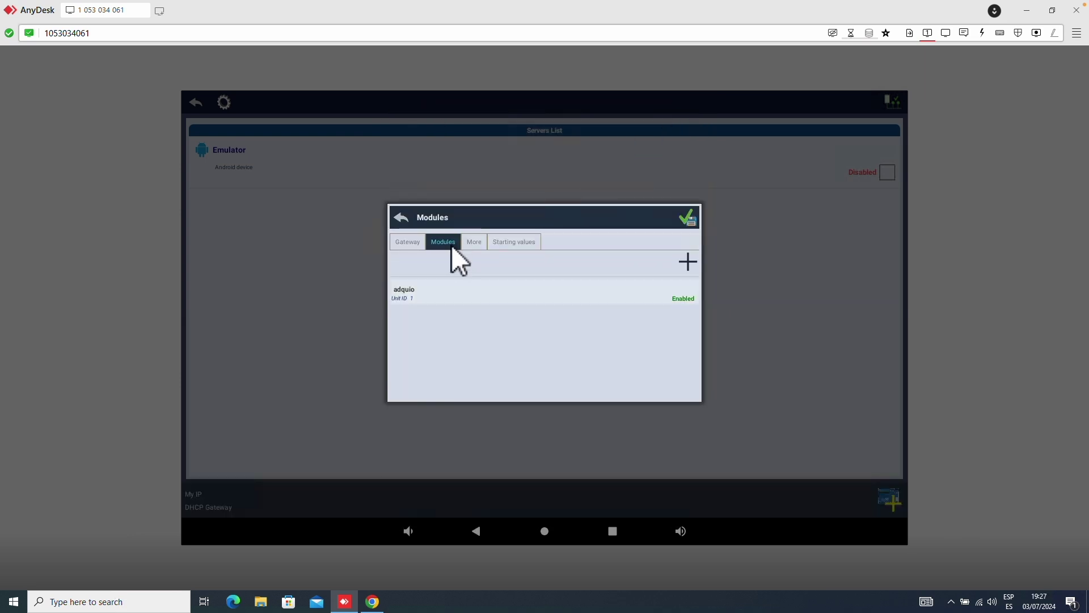
Save the Adquio Lite gateway to the servers list and return to the project panel
left_click(408, 240)
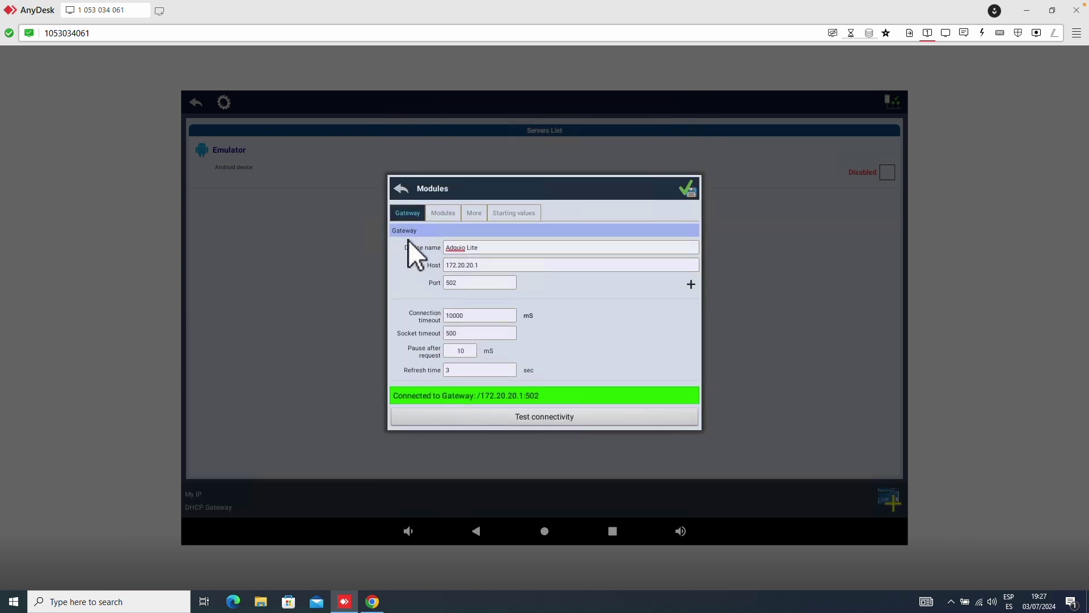
left_click(688, 187)
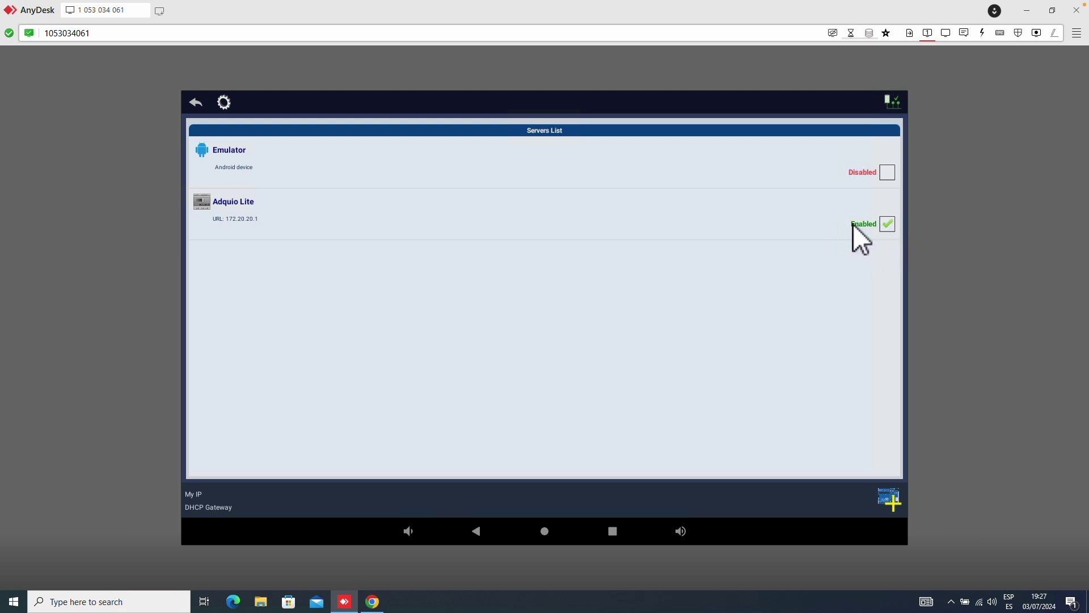
left_click(190, 106)
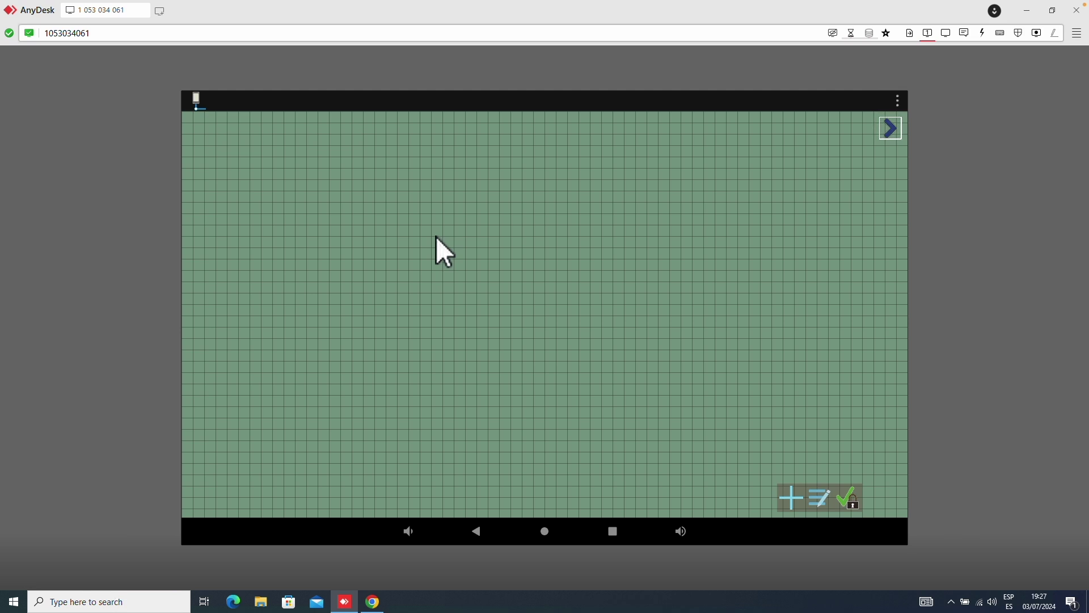
Check the exported Modbus variables and their addresses in the Adquio admin page in Chrome, then return to the AnyDesk session
left_click(373, 601)
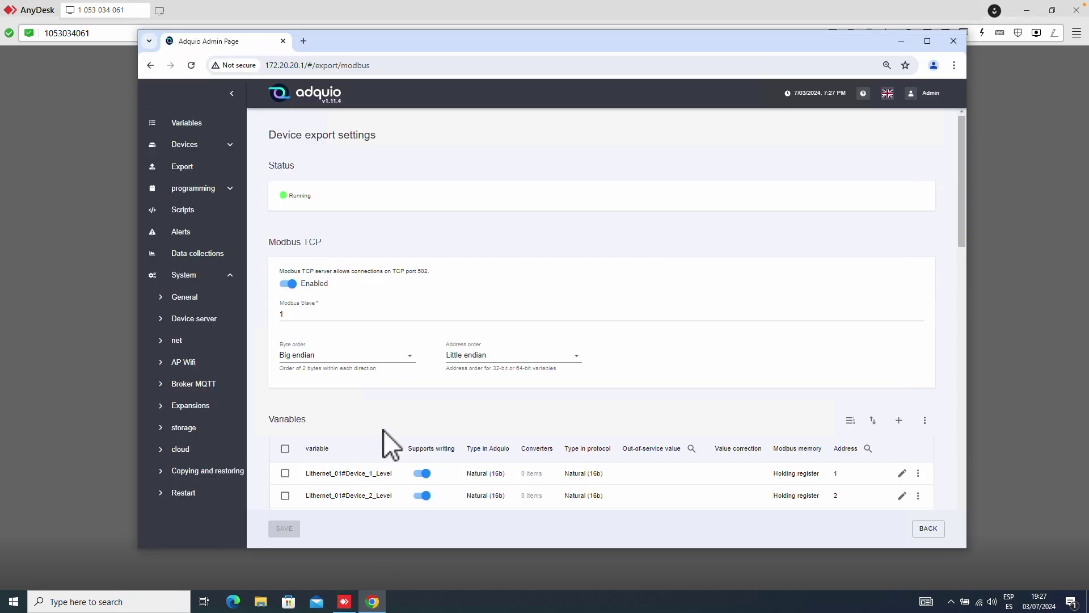
scroll(462, 409, "down", 4)
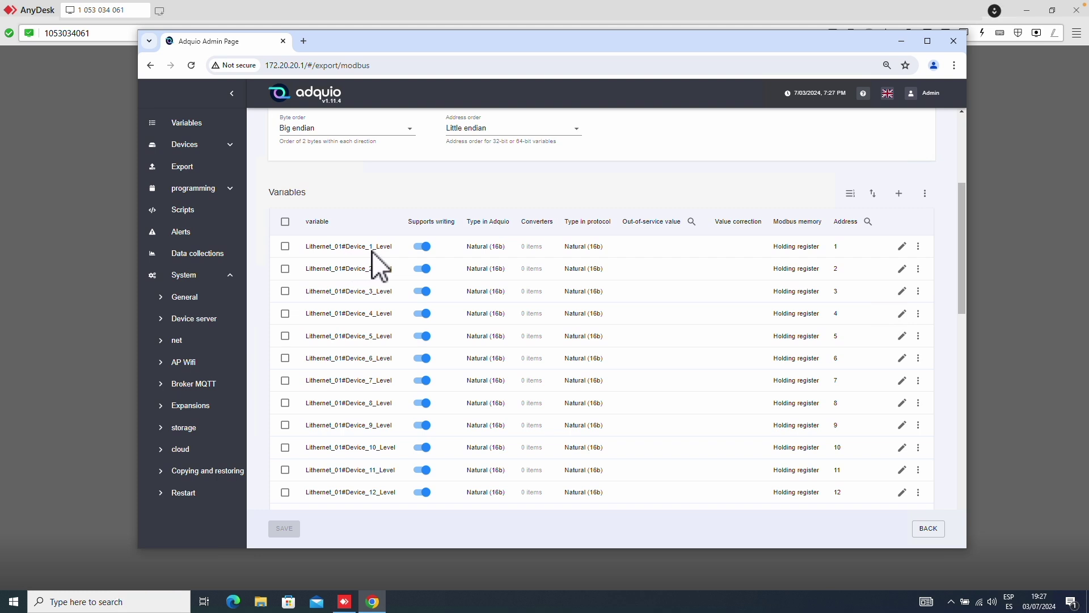
left_click(340, 593)
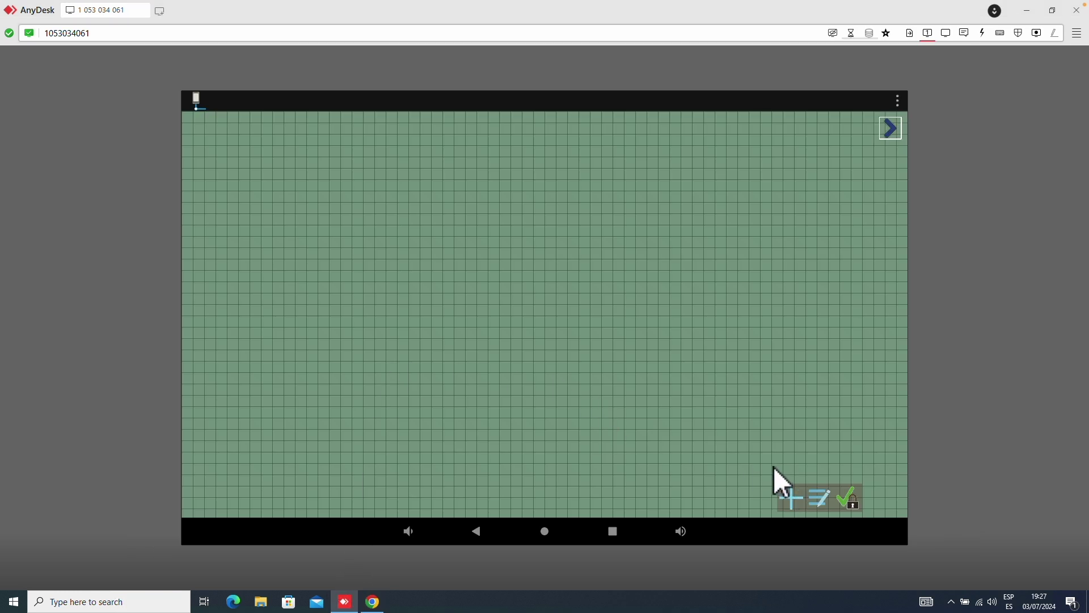
Add a slider widget to the panel and set its server to Adquio Lite
left_click(791, 496)
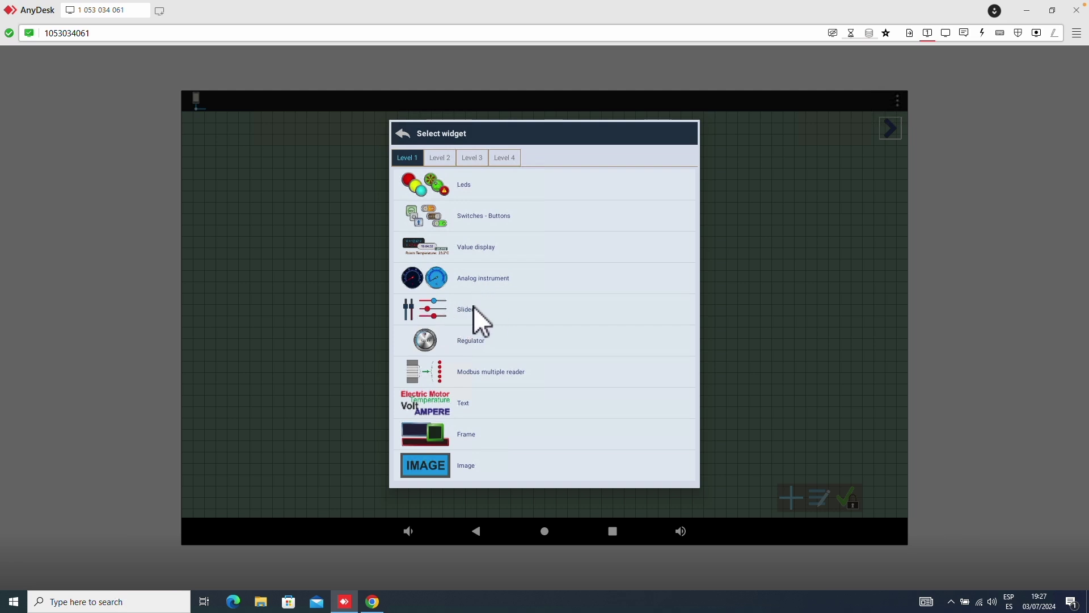
left_click(424, 310)
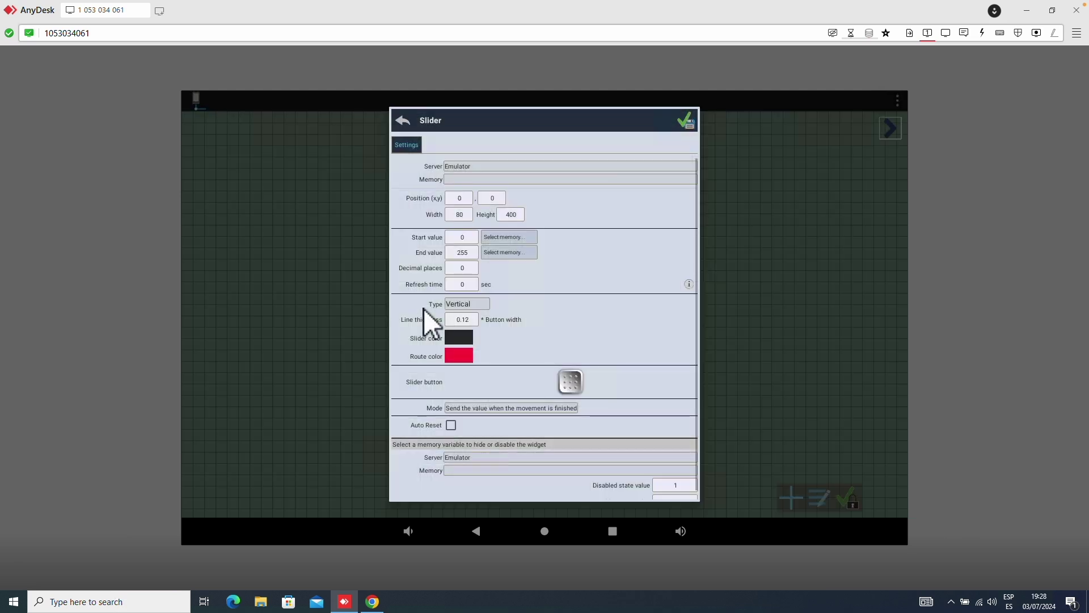
left_click(486, 165)
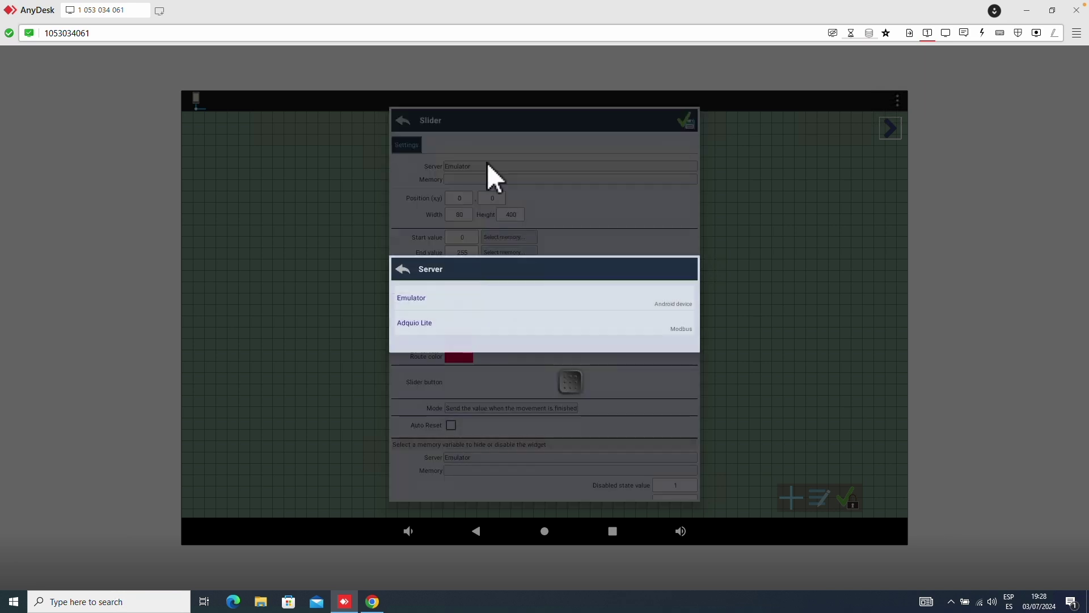
left_click(413, 322)
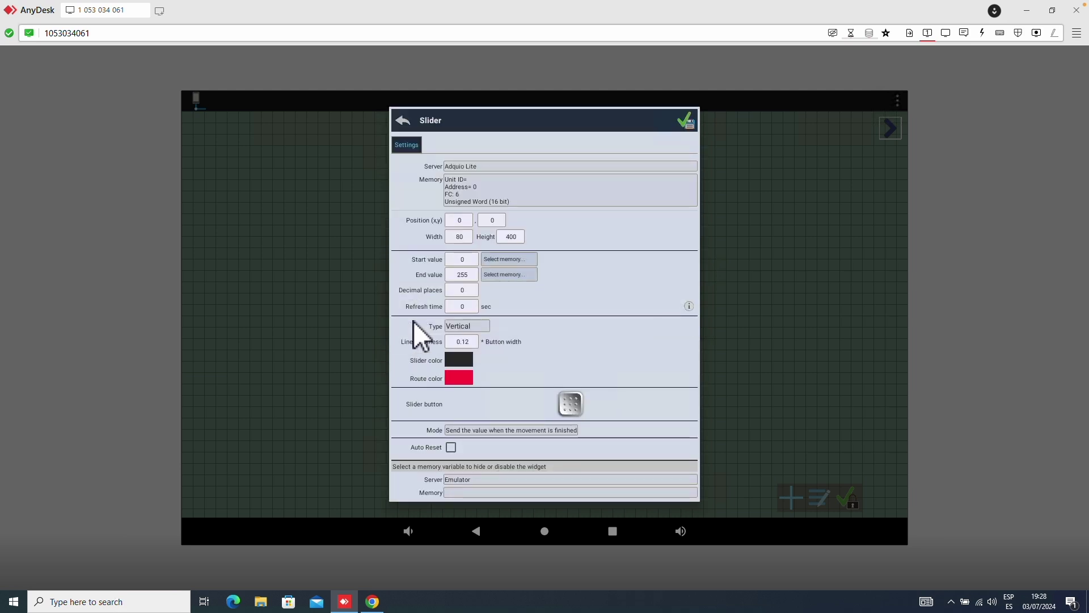
Assign the adquio unit as the Unit ID in the slider's memory settings
left_click(477, 181)
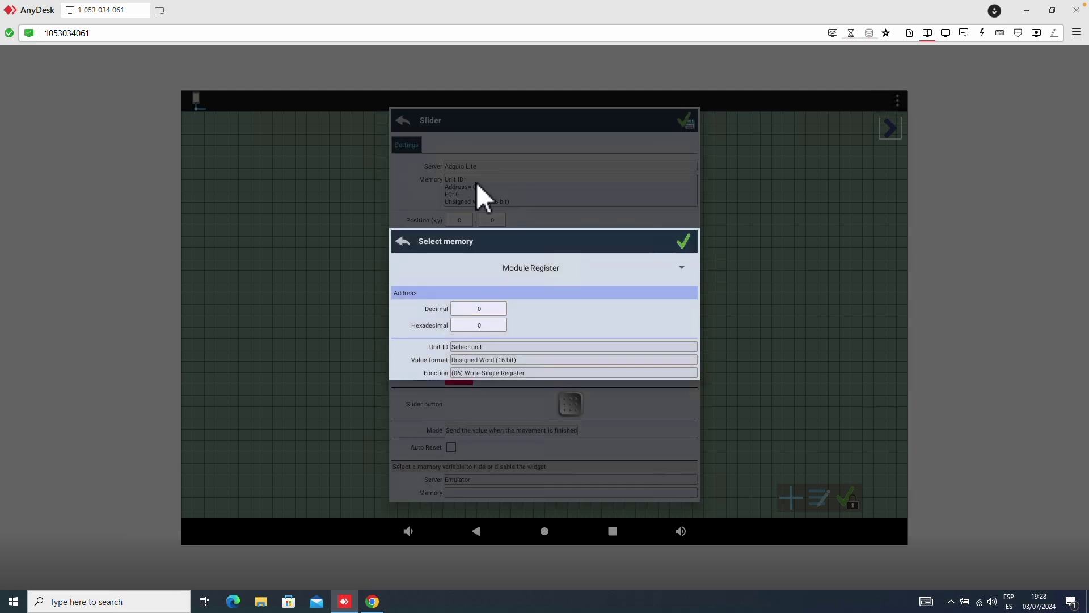
left_click(476, 346)
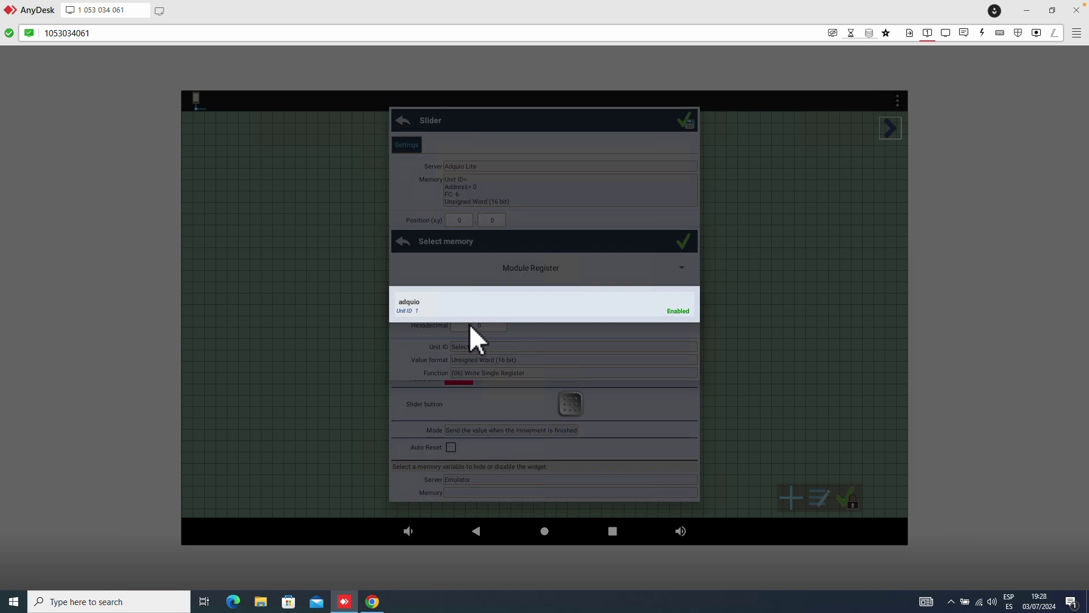
left_click(407, 304)
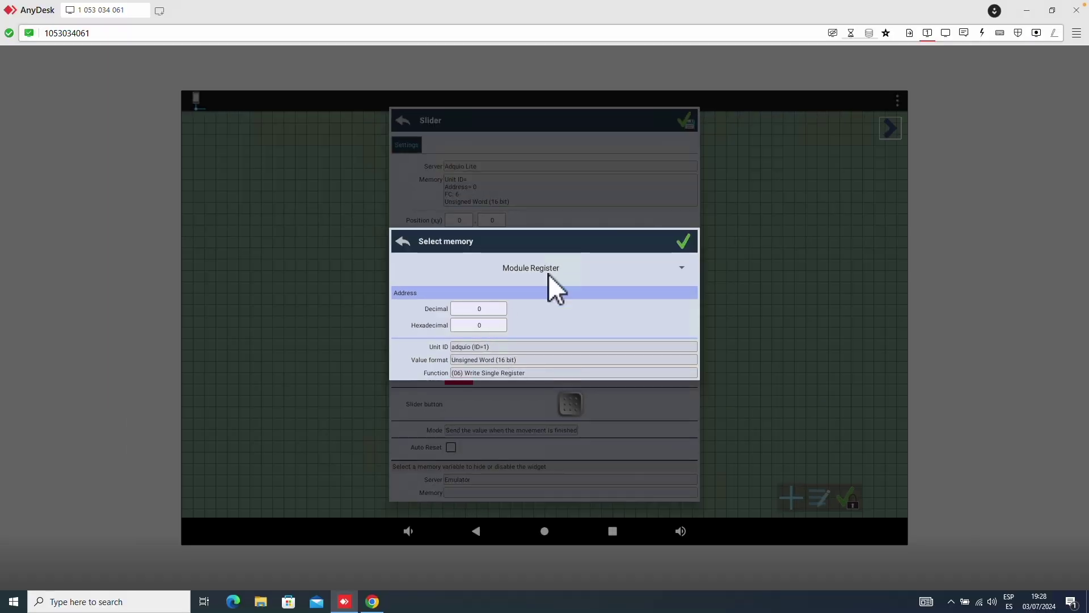
Check the Device_1_Level register in the Adquio admin page in Chrome and set the slider's memory address to decimal 1 in AnyDesk
left_click(372, 603)
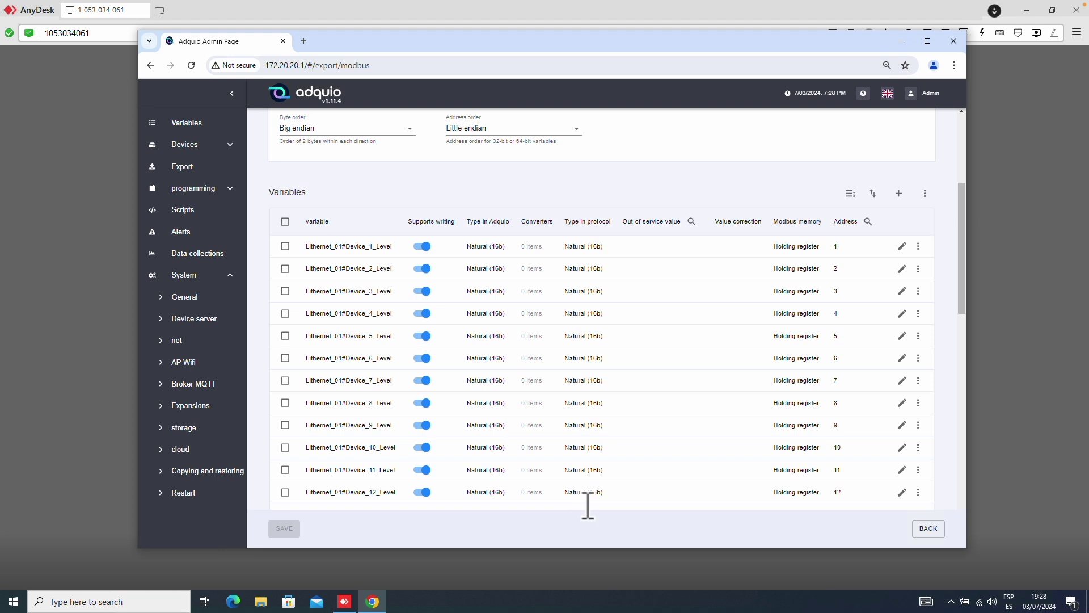
left_click(347, 603)
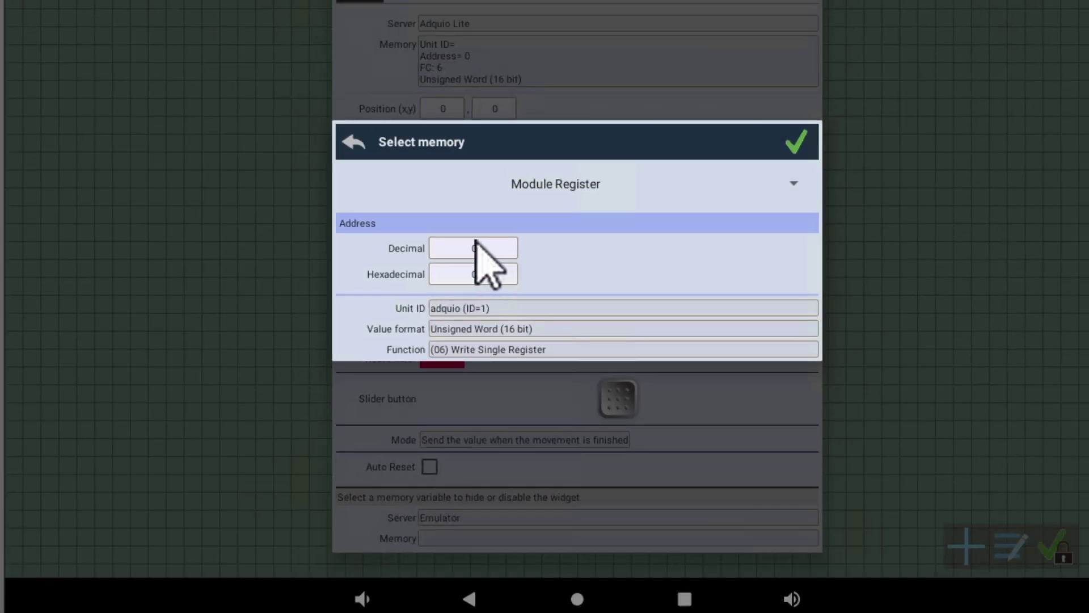
left_click(475, 248)
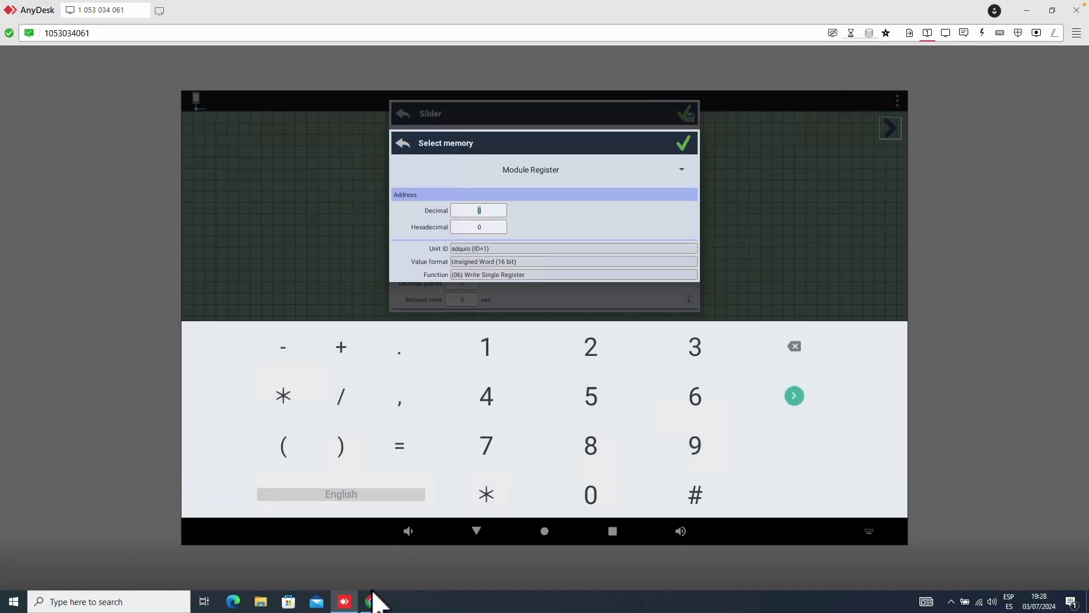
left_click(372, 601)
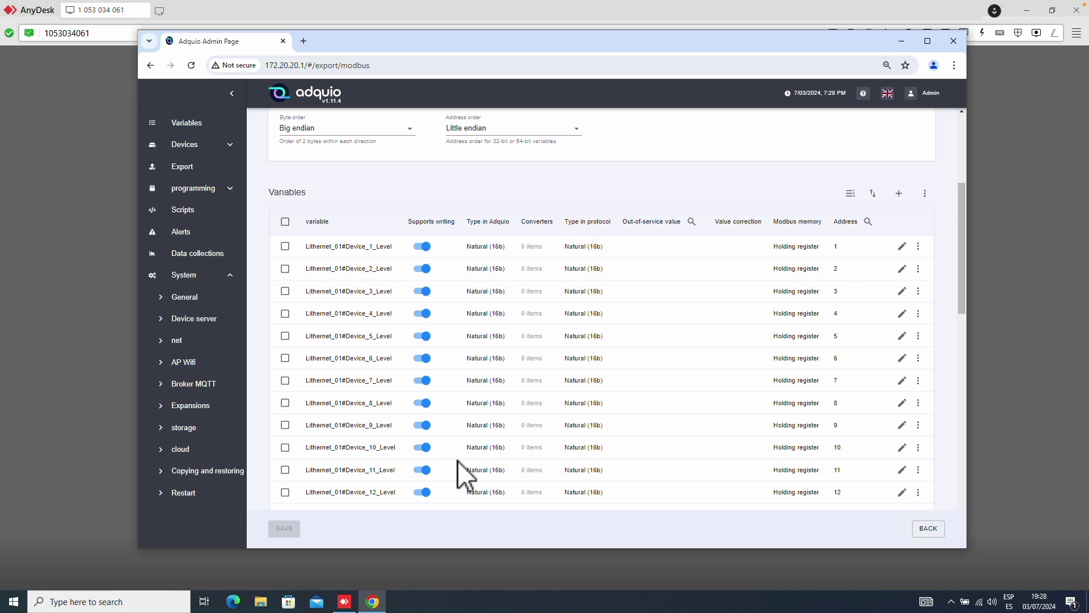
left_click(344, 600)
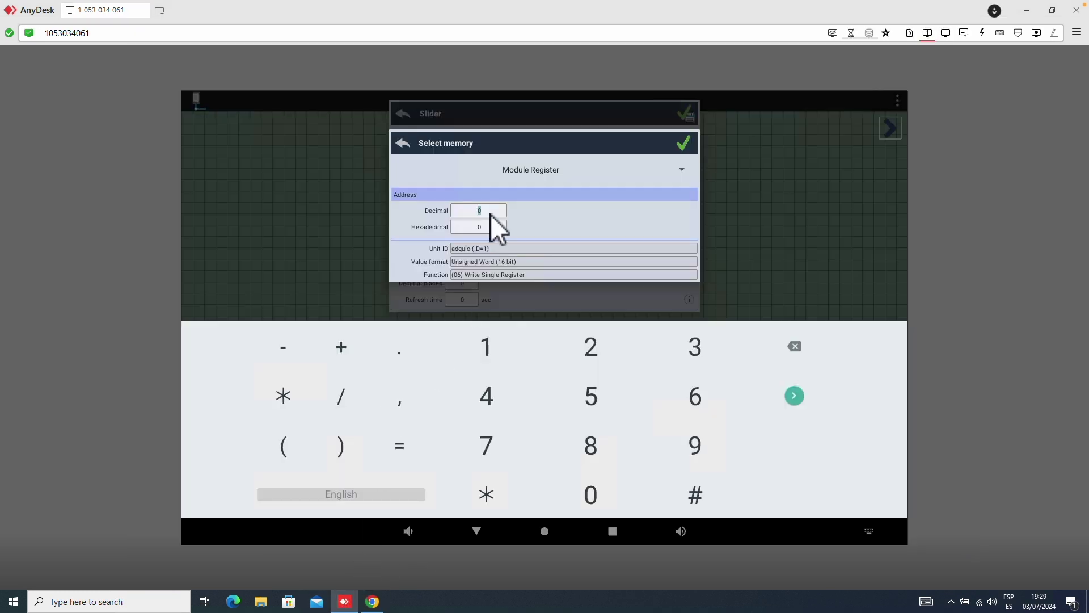
left_click(682, 142)
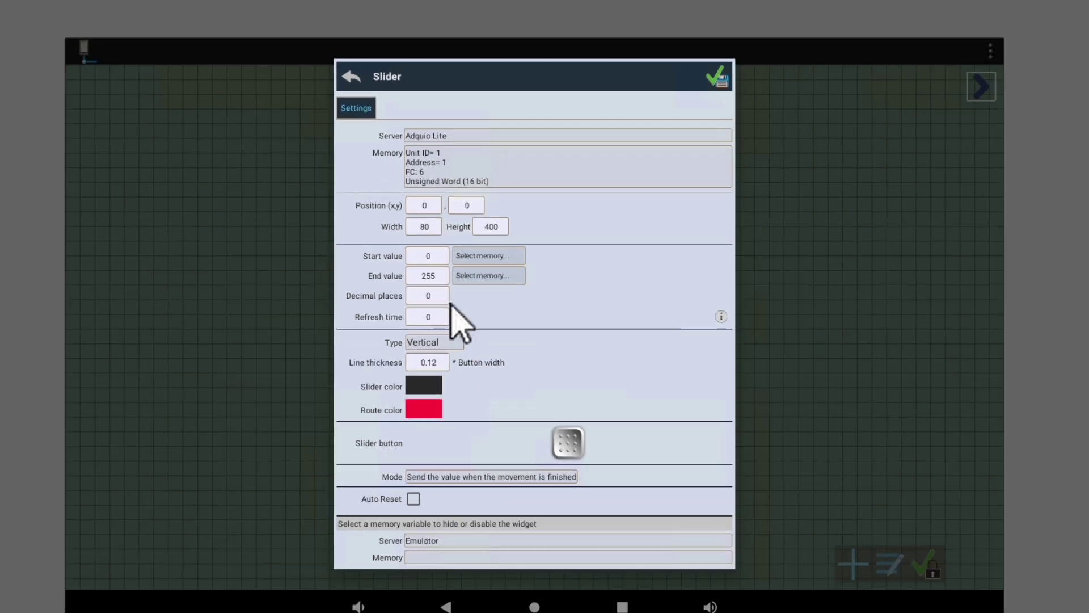
Review the slider's remaining settings and the available modes for sending its value
scroll(463, 438, "down", 2)
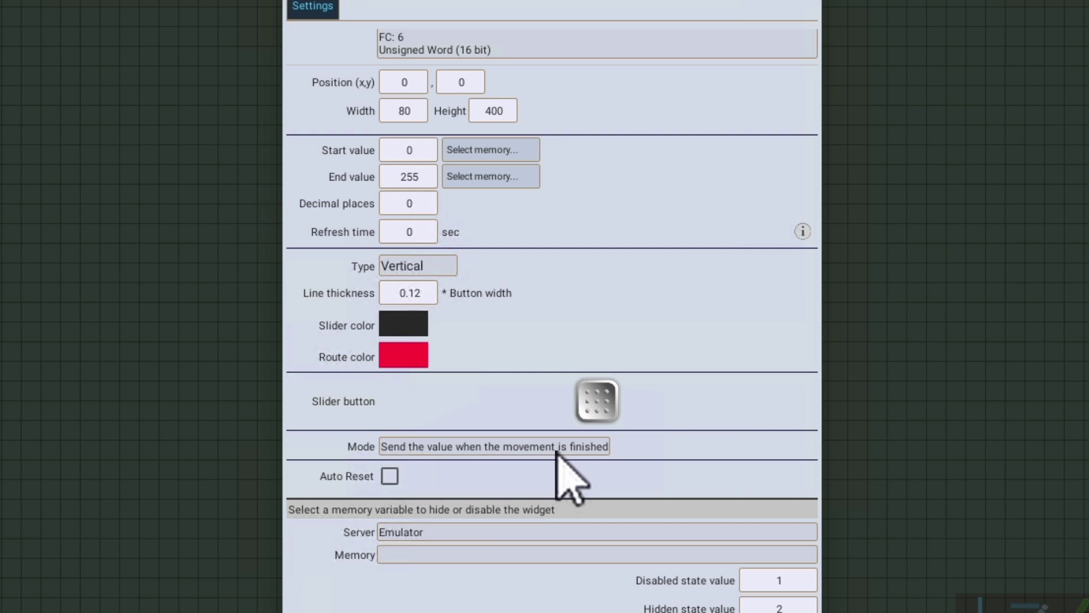
left_click(502, 448)
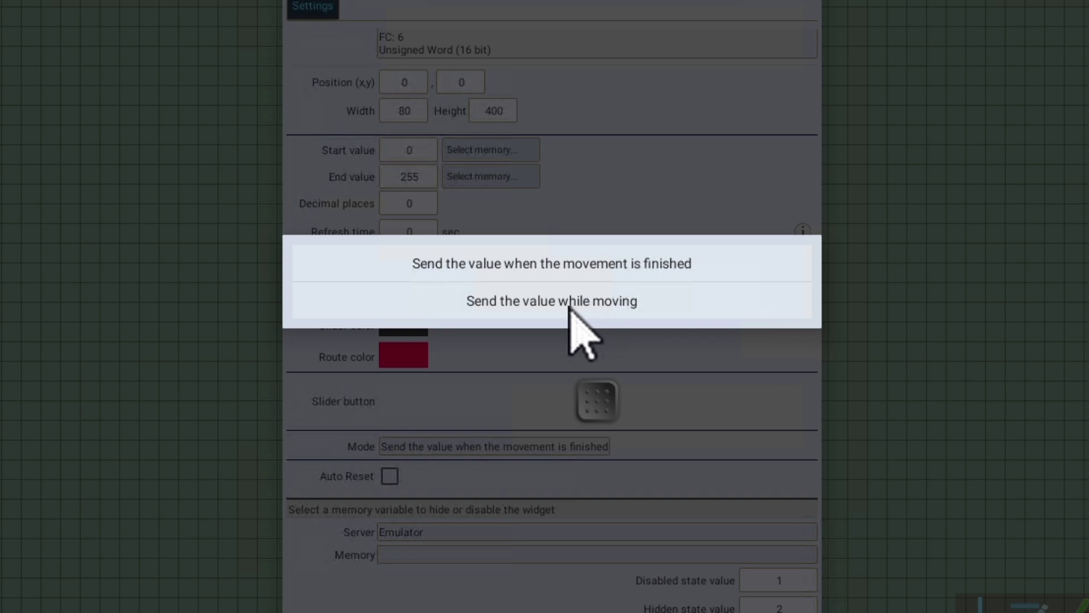
left_click(516, 404)
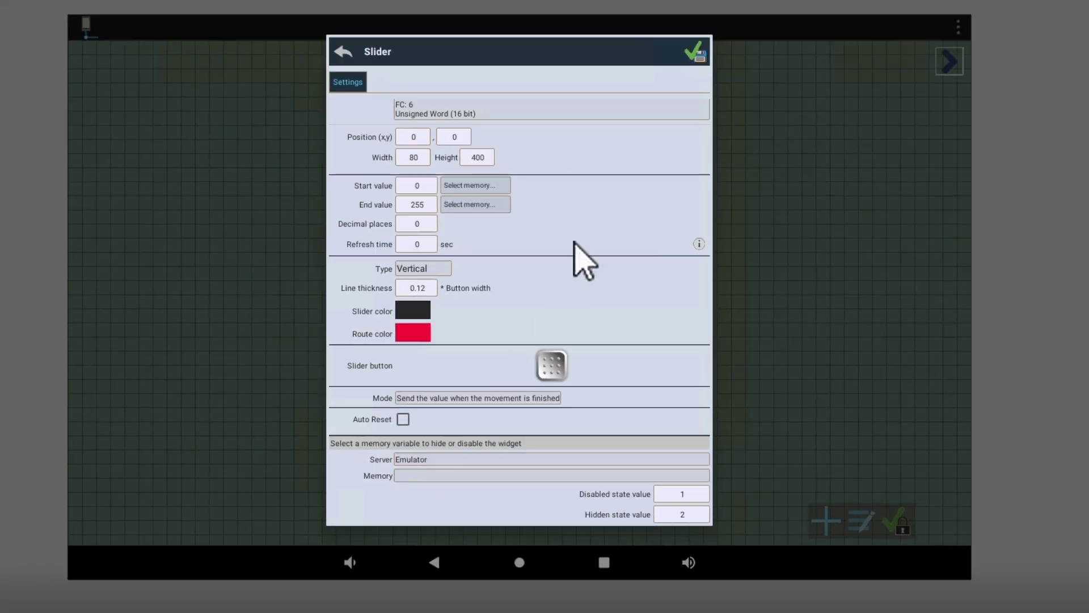
Save the slider's settings and move the slider to the centre of the panel
left_click(697, 54)
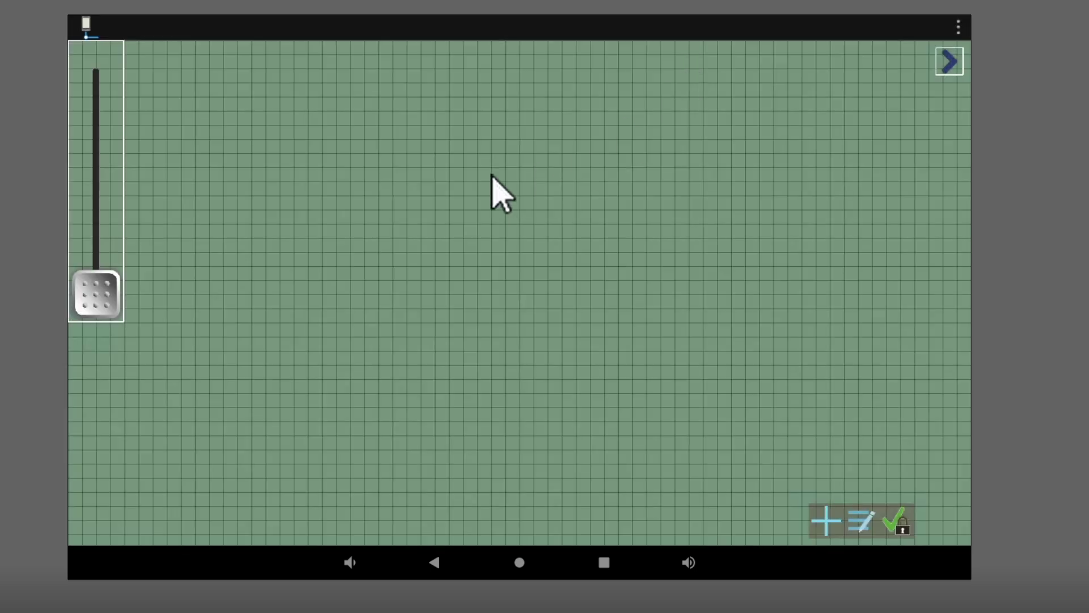
left_click_drag(96, 146, 521, 269)
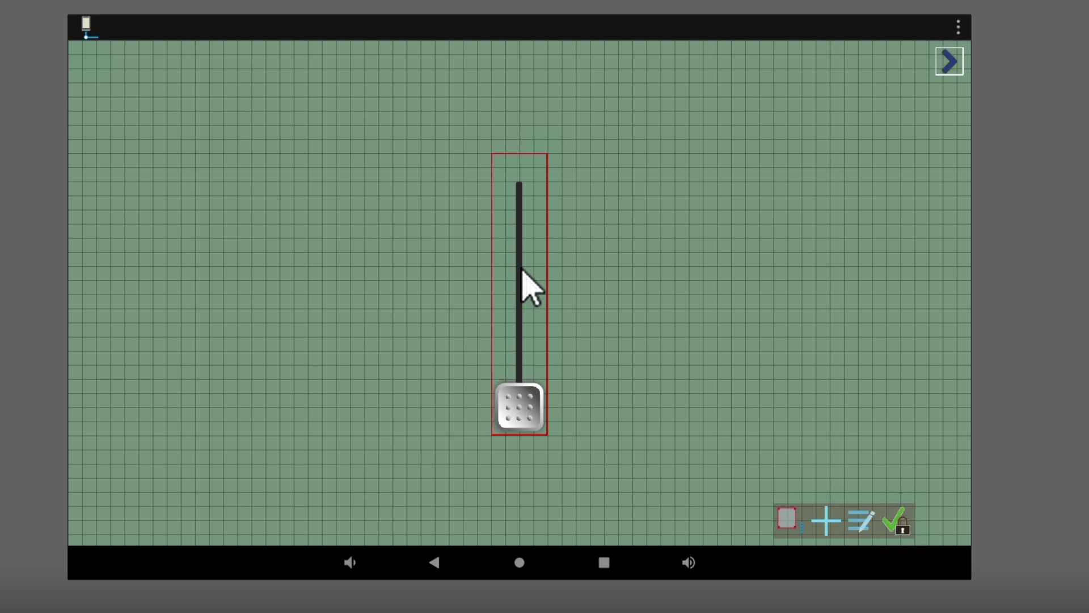